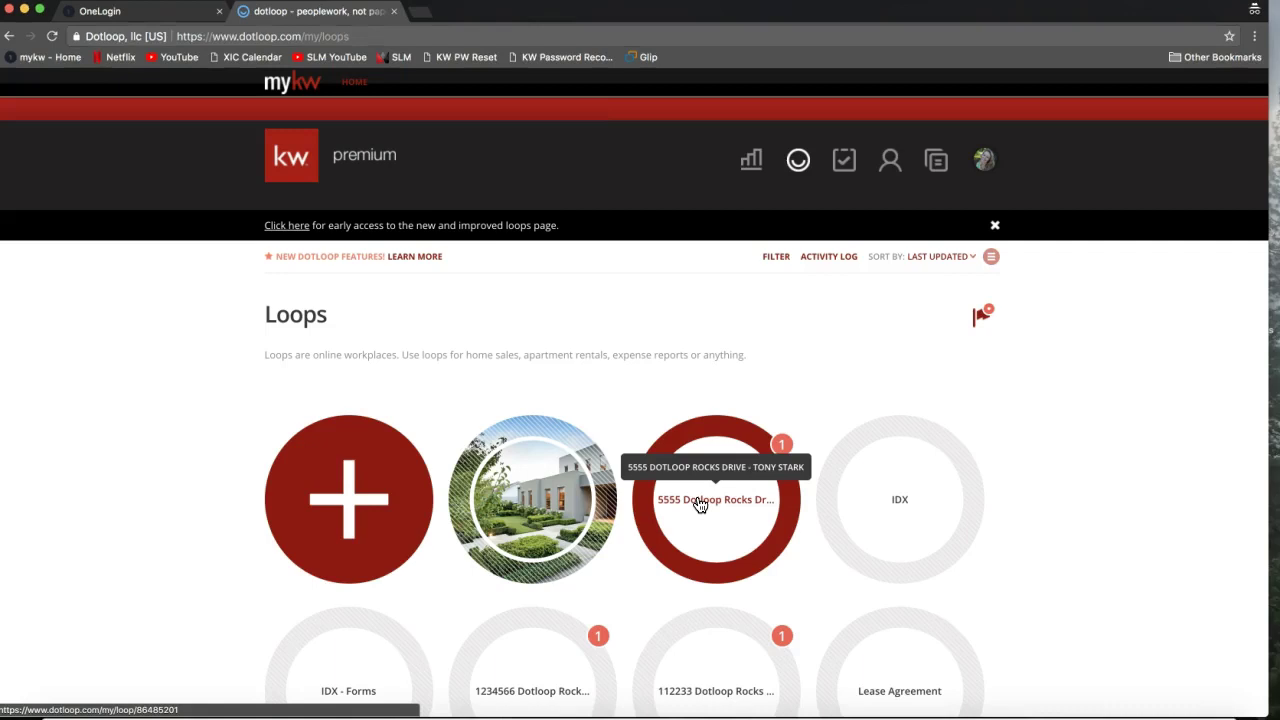
# - Open the '5555 Dotloop Rocks Drive' listing loop to its documents page
pyautogui.click(700, 505)
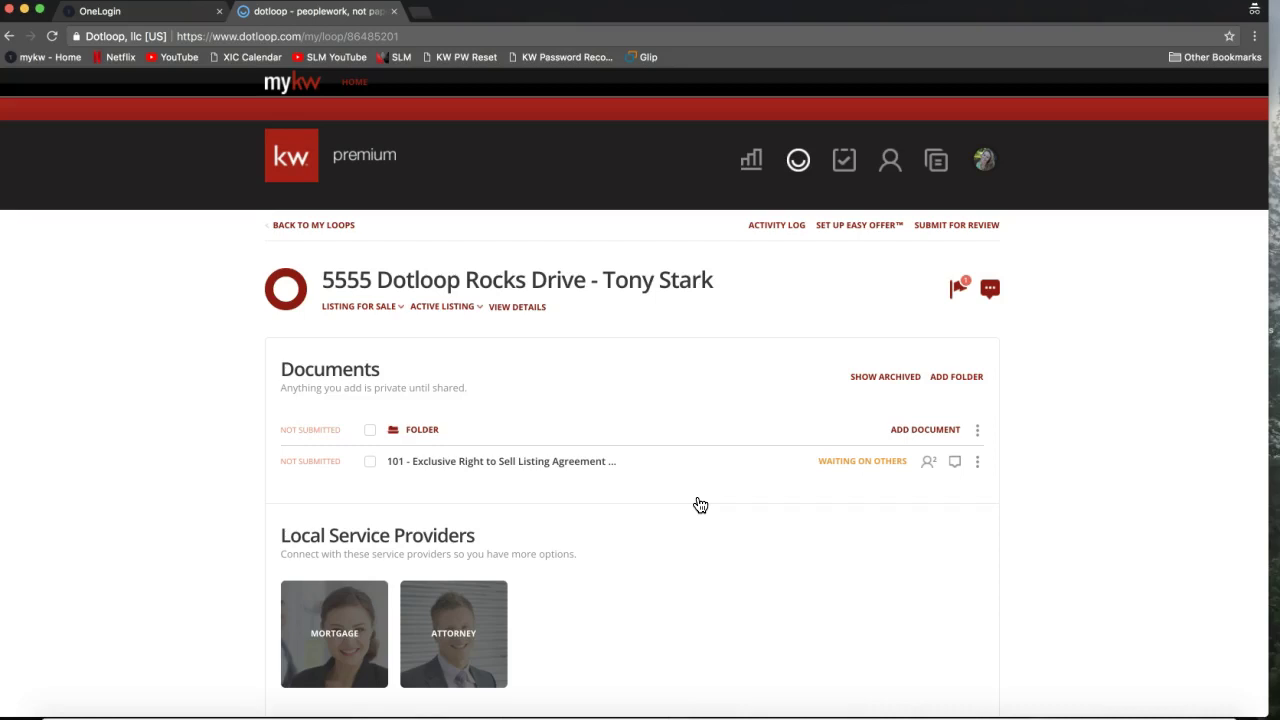
pyautogui.click(1106, 402)
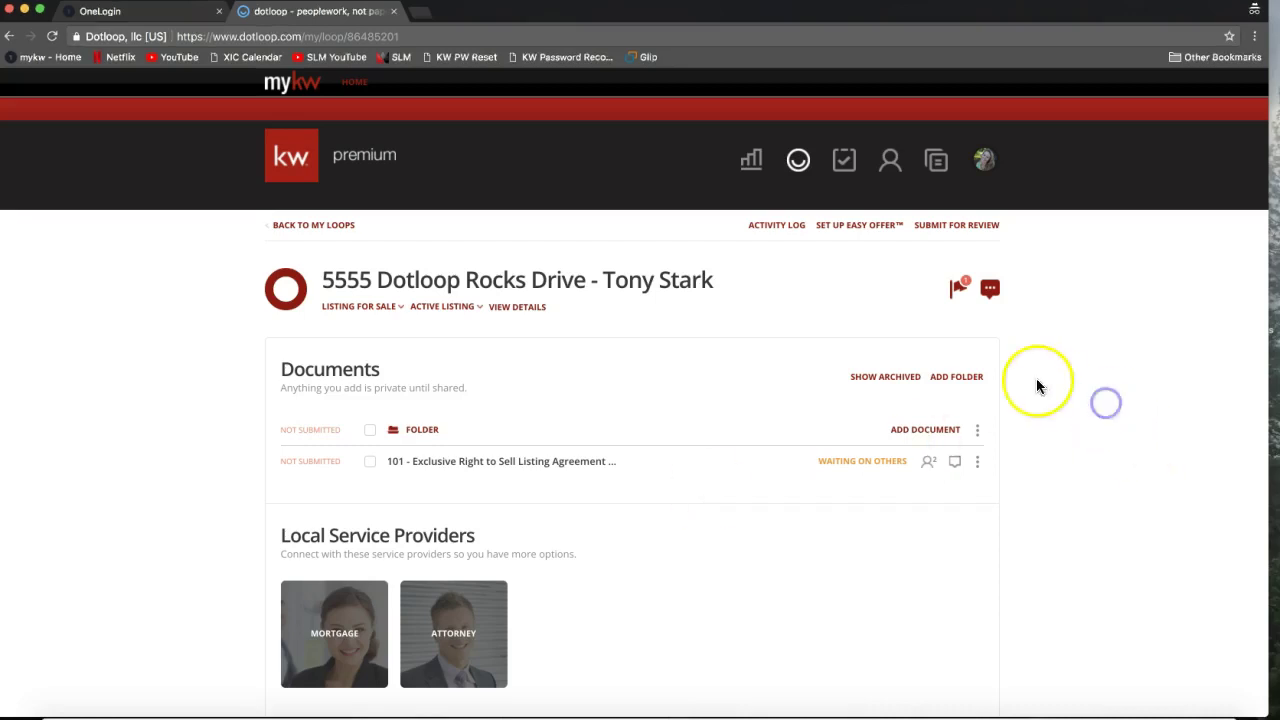
# - Add a loop folder named 'Easy Offer Folder - 5555 Dotloop Rocks Drive'
pyautogui.click(957, 385)
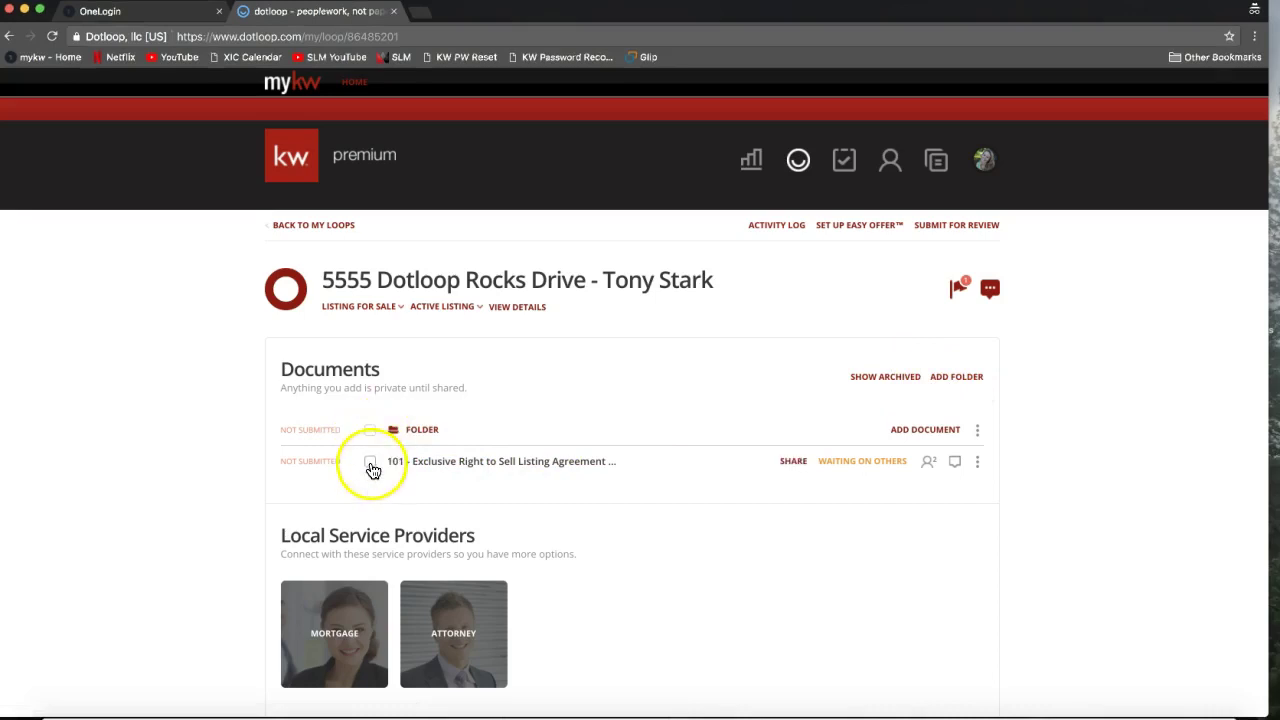
pyautogui.click(955, 383)
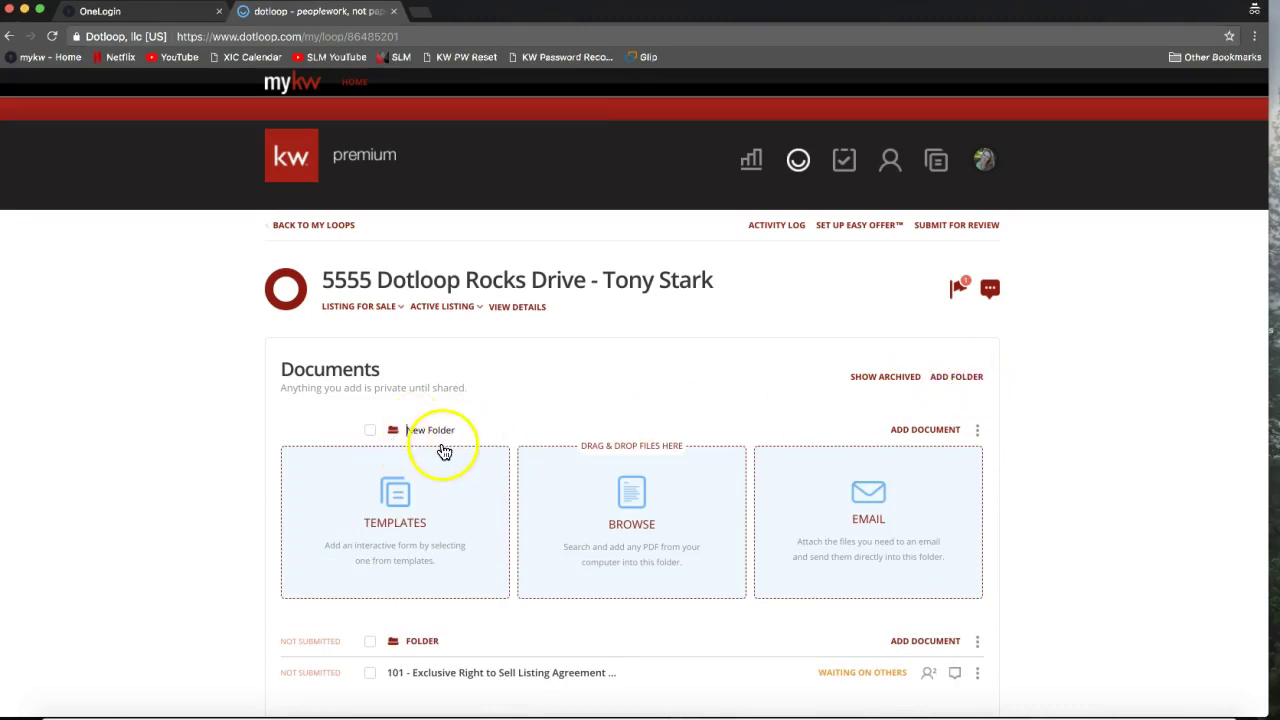
pyautogui.click(429, 446)
pyautogui.press('Right')
pyautogui.press('Right')
pyautogui.press('Right')
pyautogui.press('Right')
pyautogui.press('Right')
pyautogui.press('Right')
pyautogui.press('Right')
pyautogui.press('Right')
pyautogui.press('Right')
pyautogui.press('Left')
pyautogui.press('Left')
pyautogui.press('Left')
pyautogui.press('Left')
pyautogui.press('Left')
pyautogui.press('Left')
pyautogui.press('BackSpace')
pyautogui.press('BackSpace')
pyautogui.press('BackSpace')
pyautogui.press('BackSpace')
pyautogui.write('Easy Offer Folder - 5555 Dotloop ')
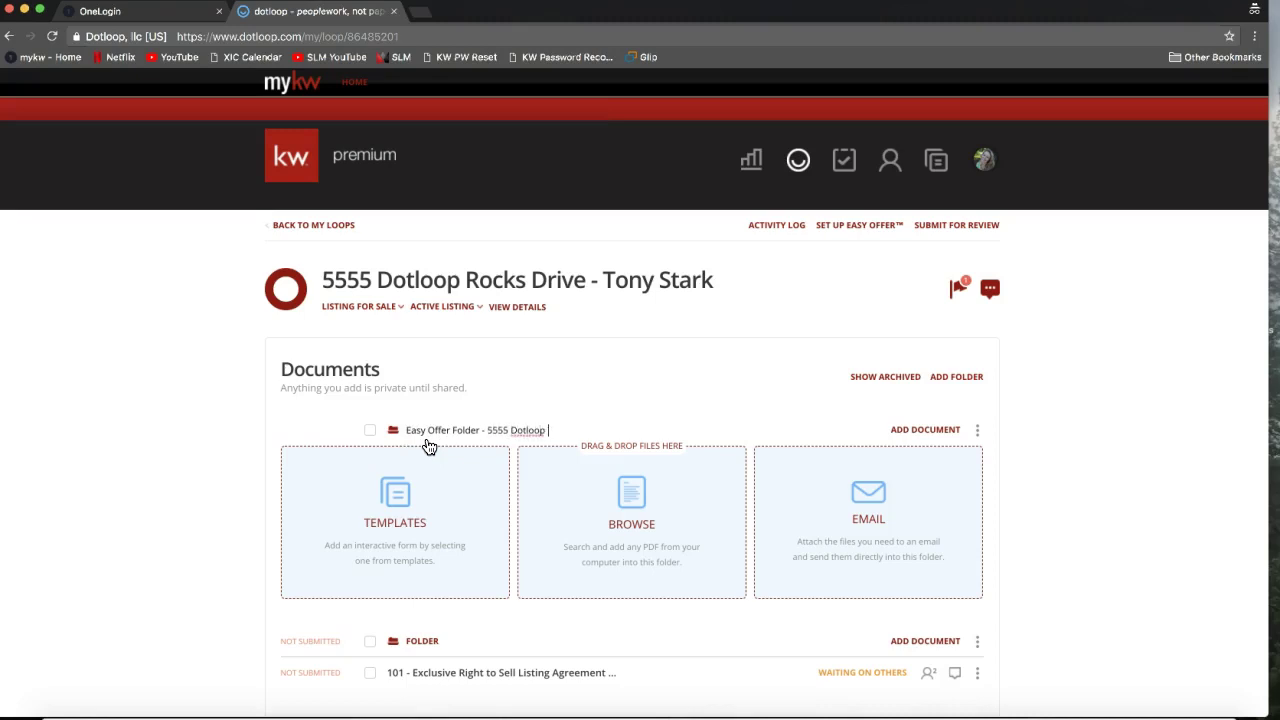
pyautogui.write('Rocks Drive')
pyautogui.click(892, 545)
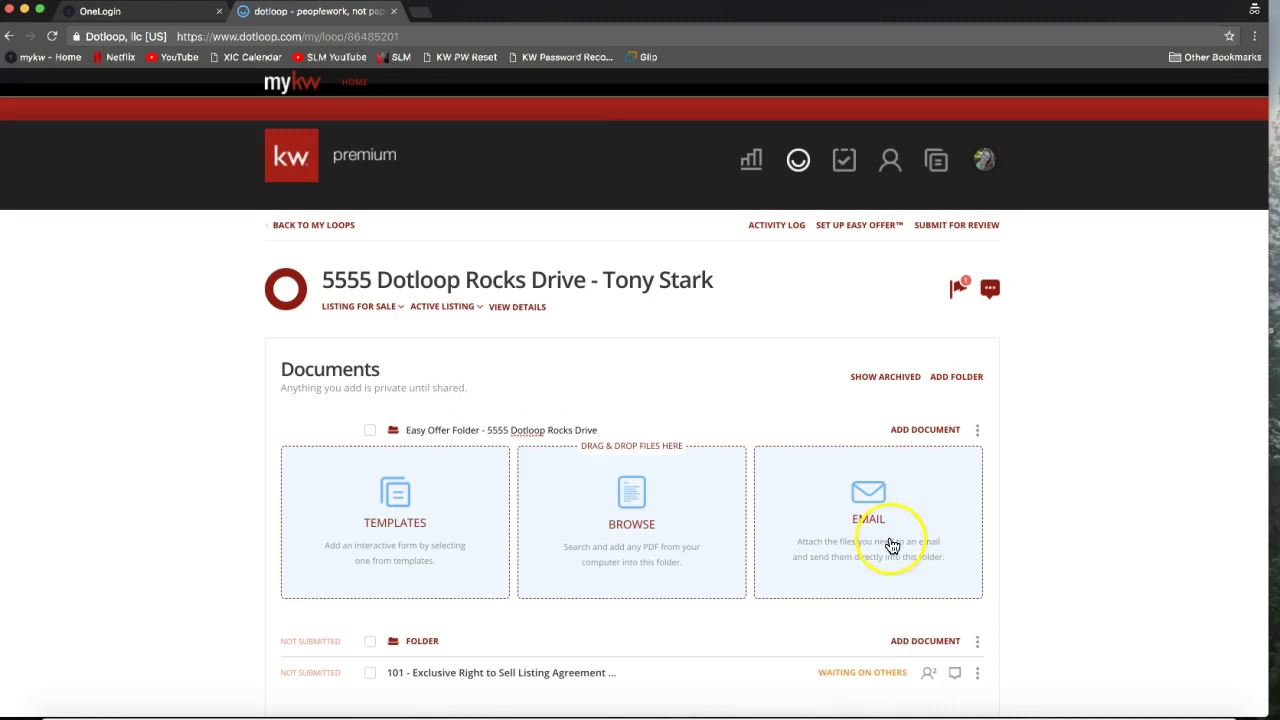
pyautogui.click(1091, 489)
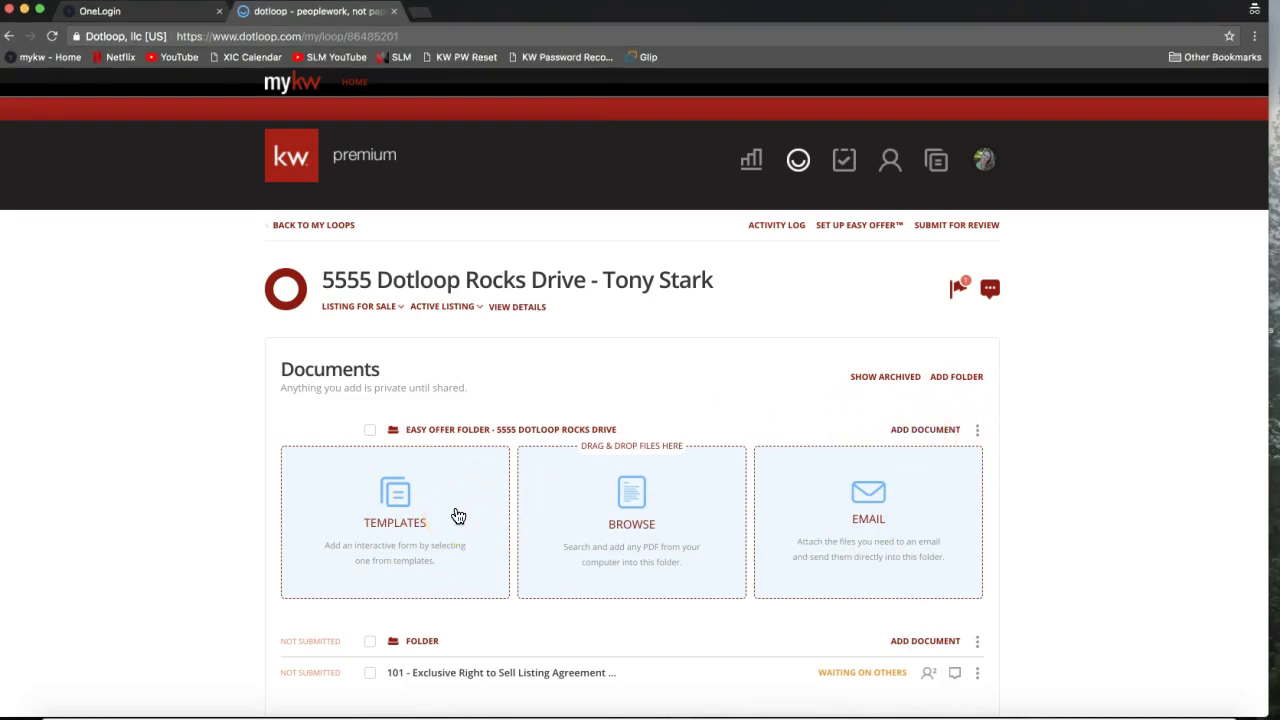
# - Find 'offer' in NCAR 2017 templates and copy 2-T Offer to Purchase and Contract into the folder
pyautogui.click(391, 517)
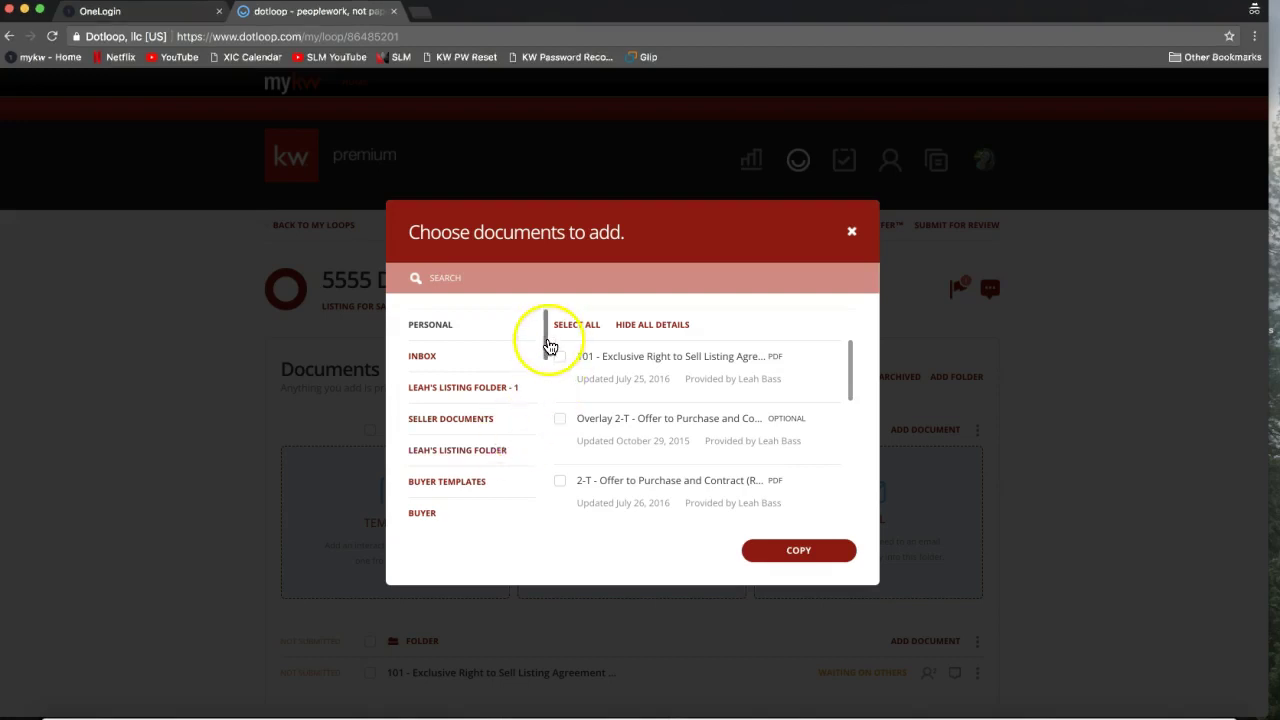
pyautogui.moveTo(548, 335); pyautogui.dragTo(537, 397)
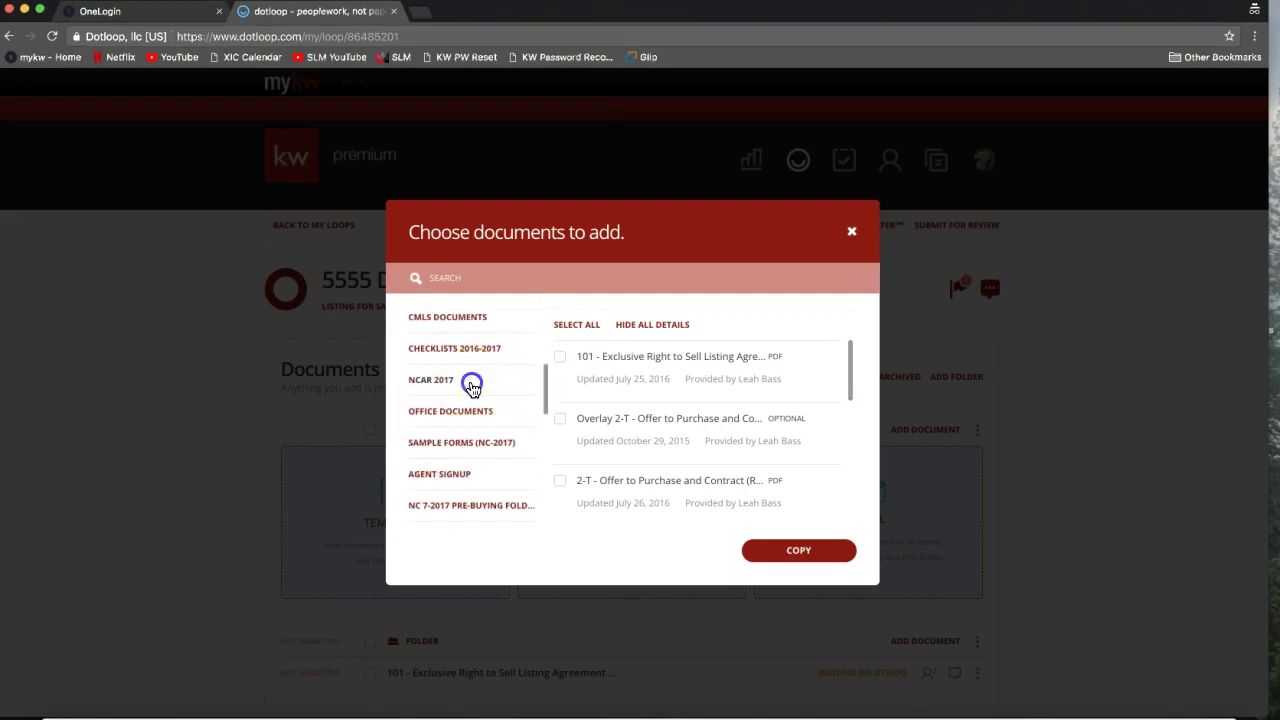
pyautogui.click(434, 392)
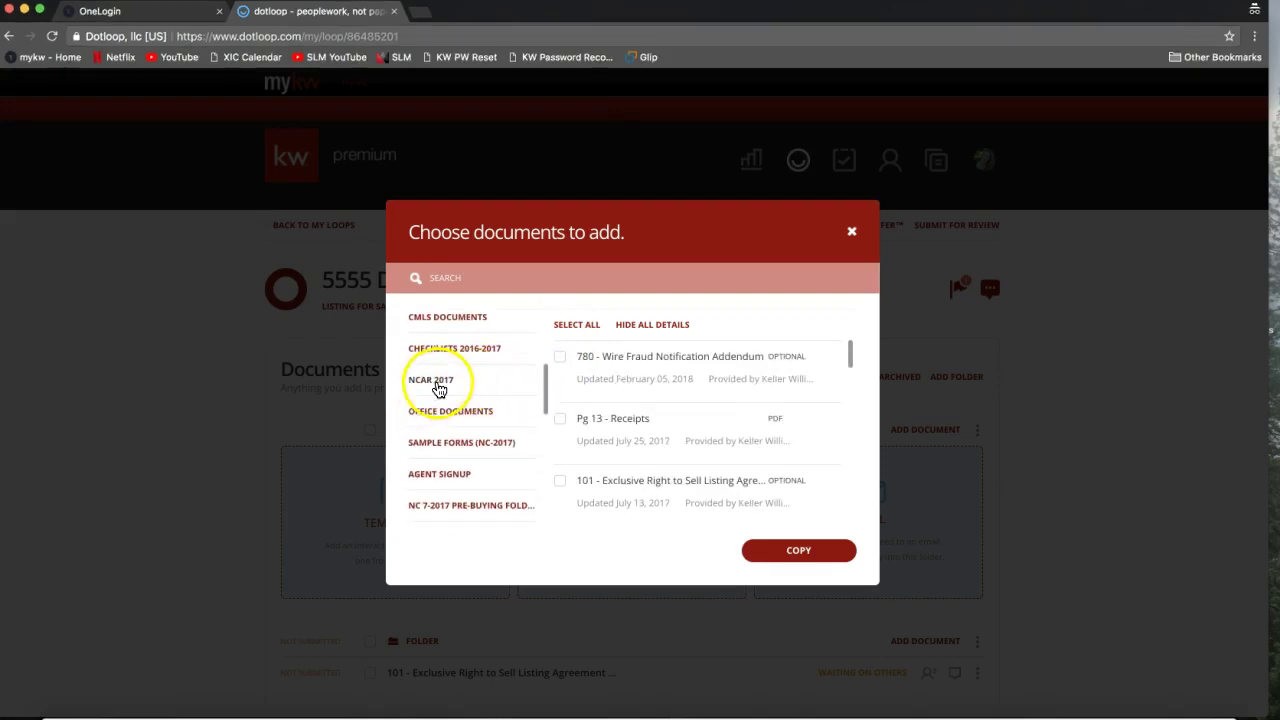
pyautogui.click(465, 276)
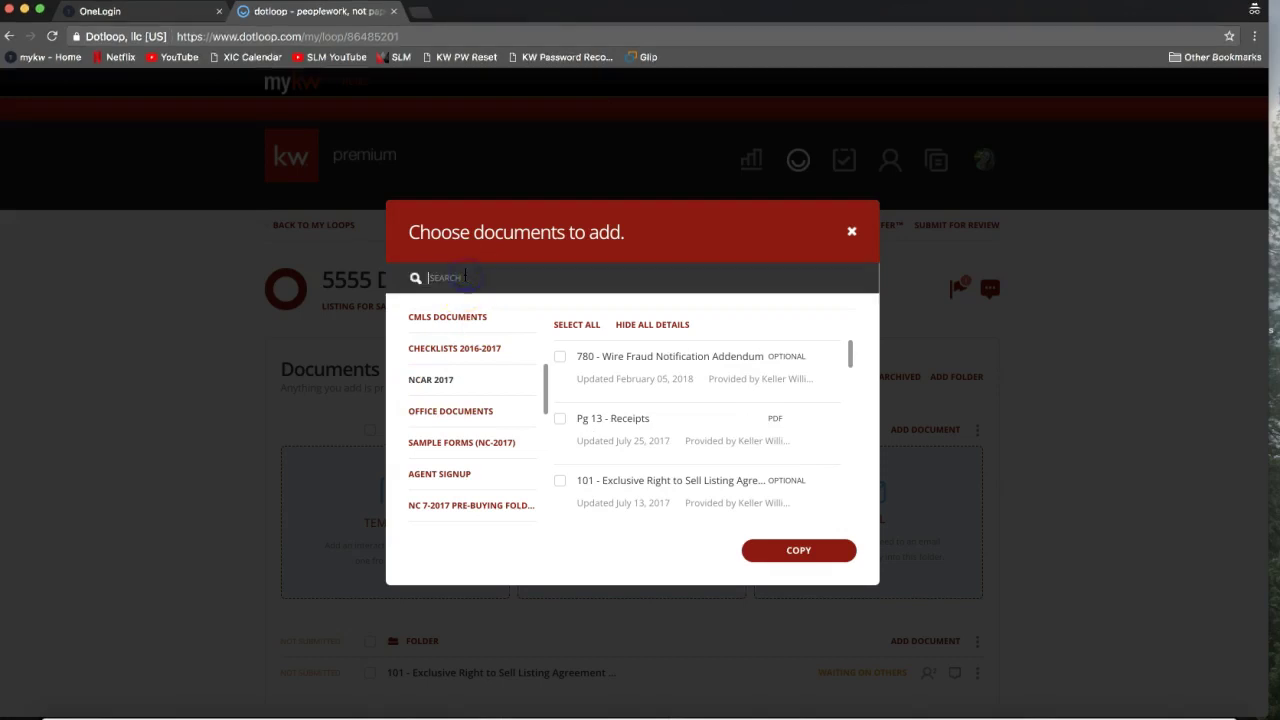
pyautogui.write('offer')
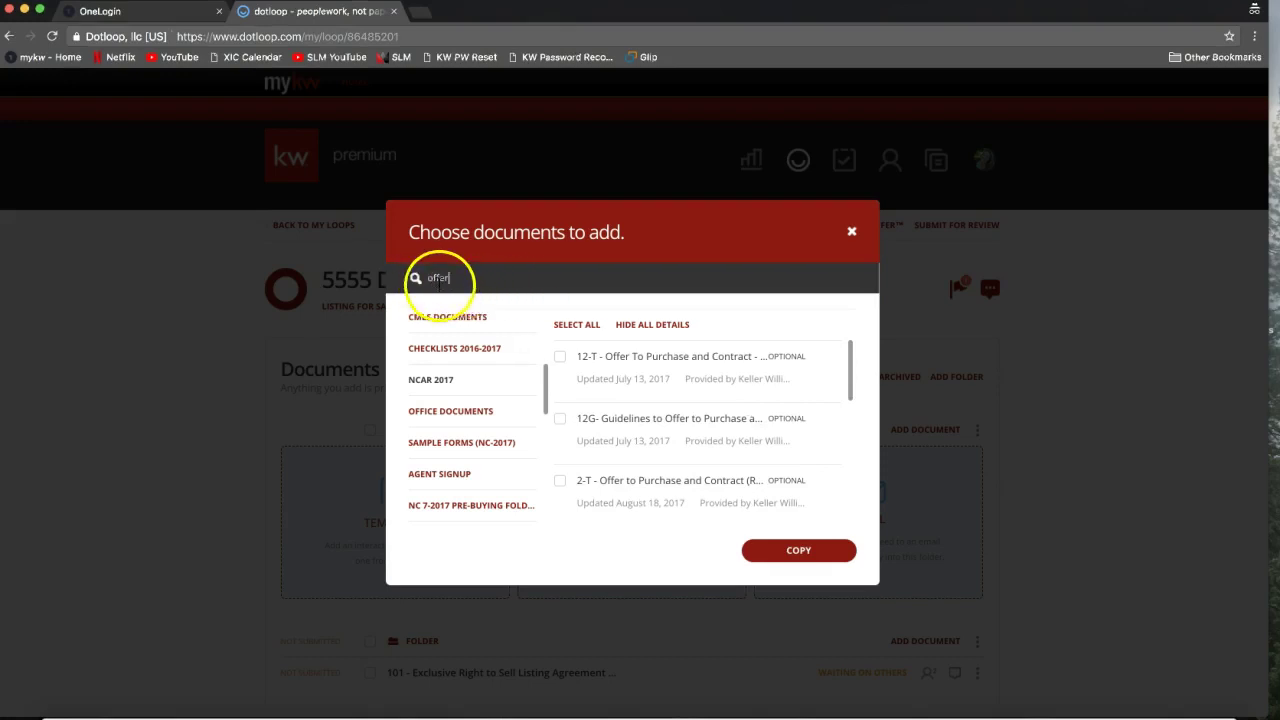
pyautogui.click(494, 280)
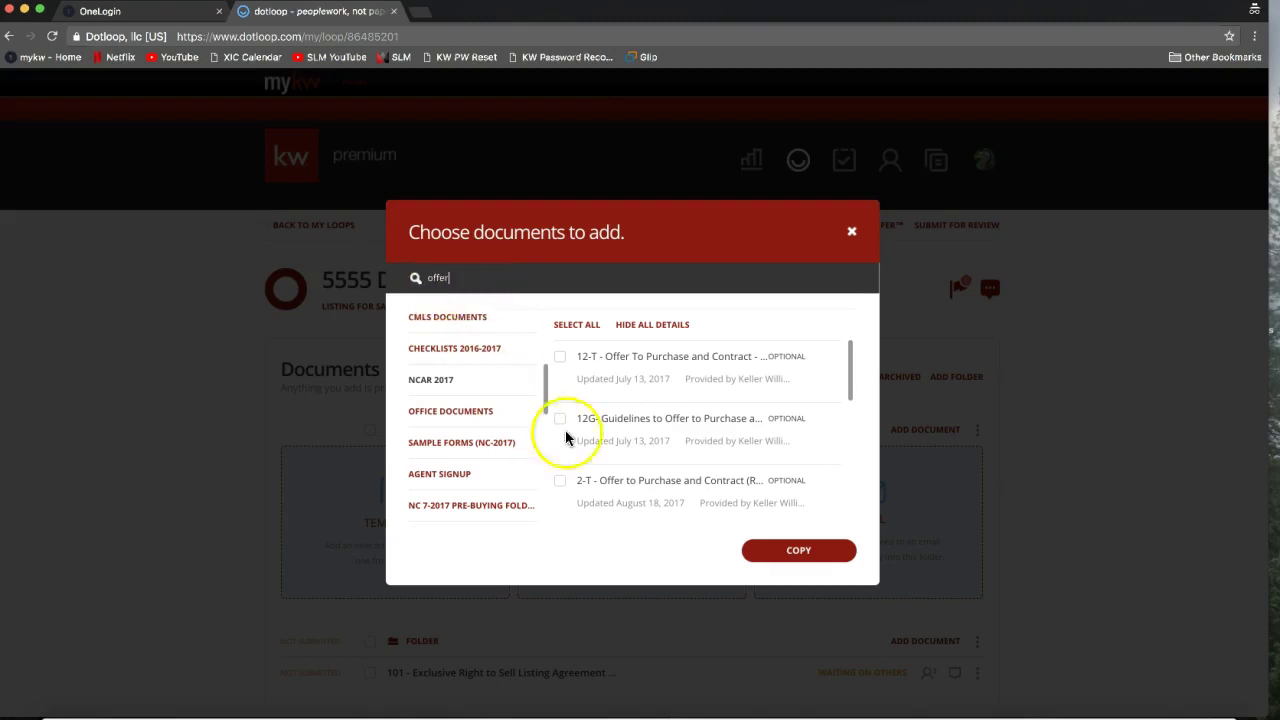
pyautogui.click(560, 481)
pyautogui.scroll(-1, 610, 497)
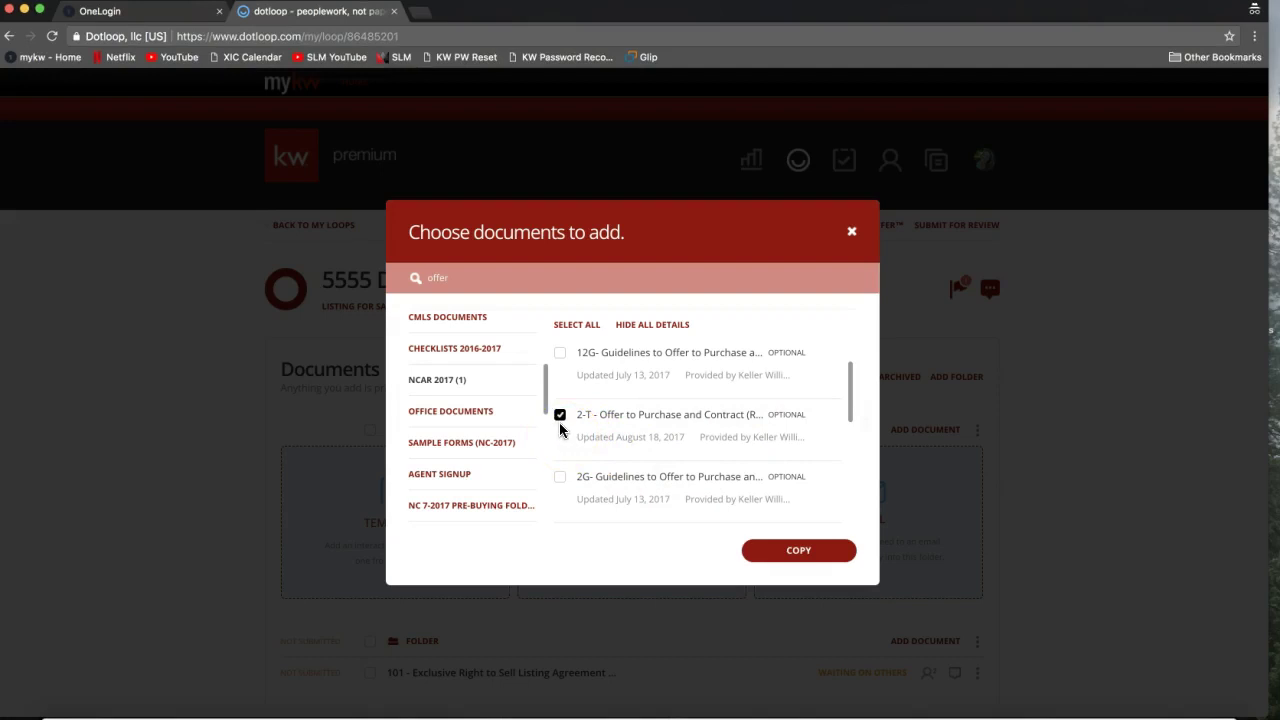
pyautogui.click(793, 560)
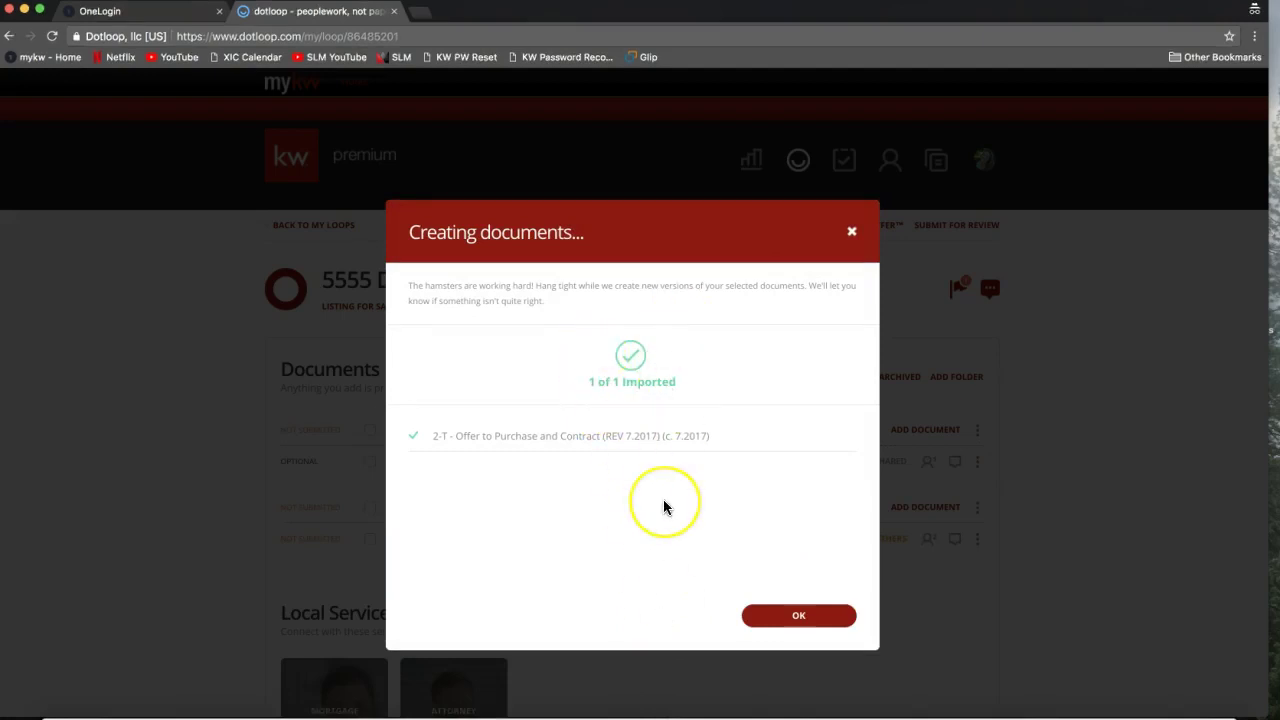
pyautogui.click(779, 619)
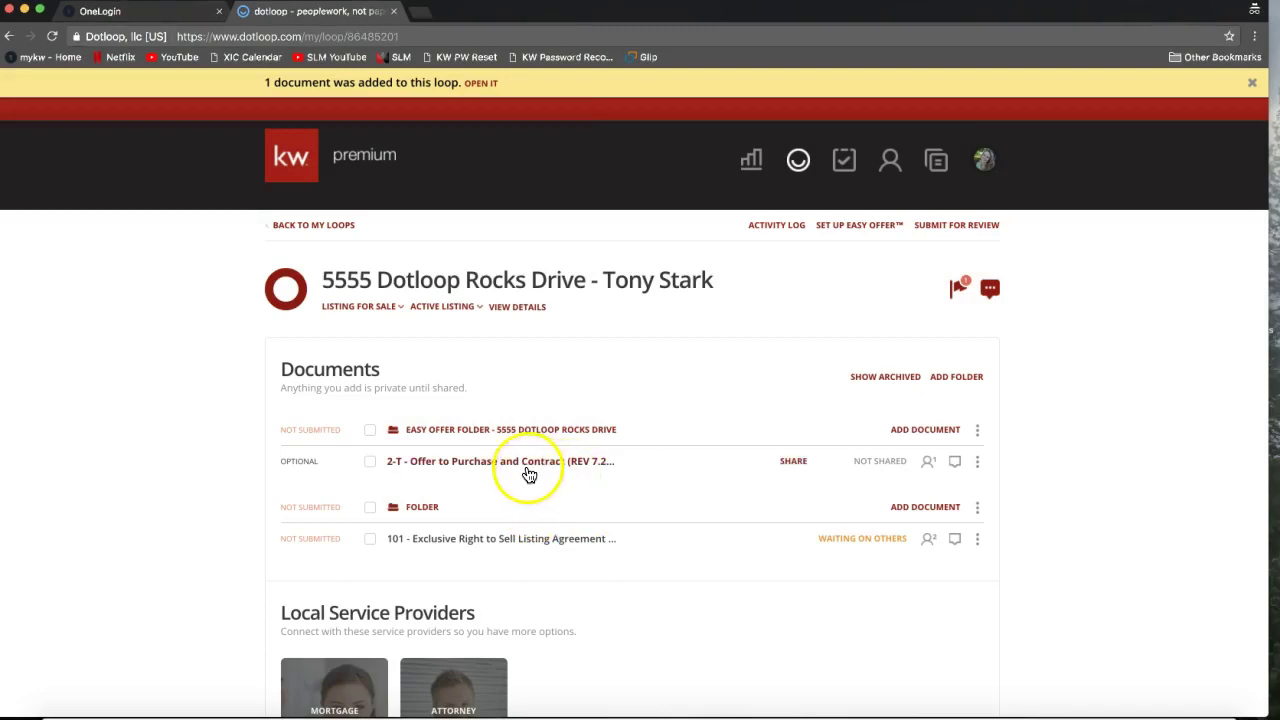
# - Tick the Easy Offer folder row, selecting it with its 2-T offer form
pyautogui.moveTo(529, 473); pyautogui.dragTo(691, 466)
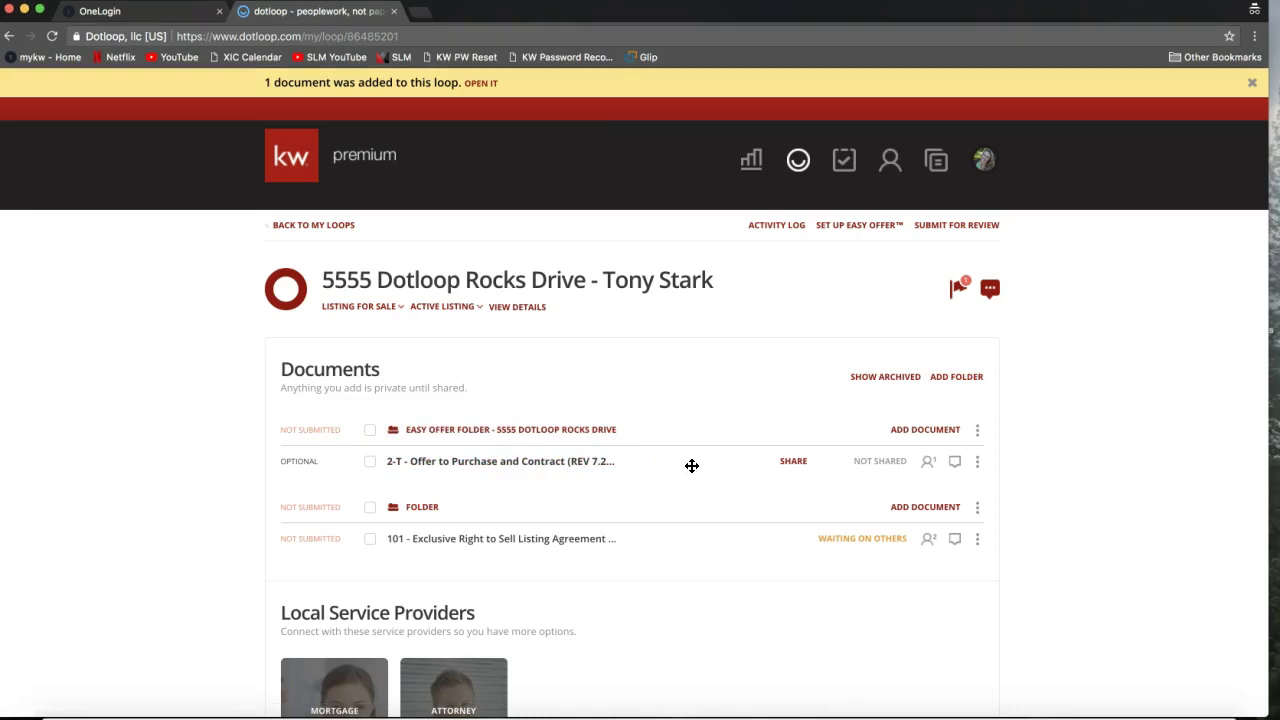
pyautogui.moveTo(691, 466); pyautogui.dragTo(366, 434)
pyautogui.click(369, 430)
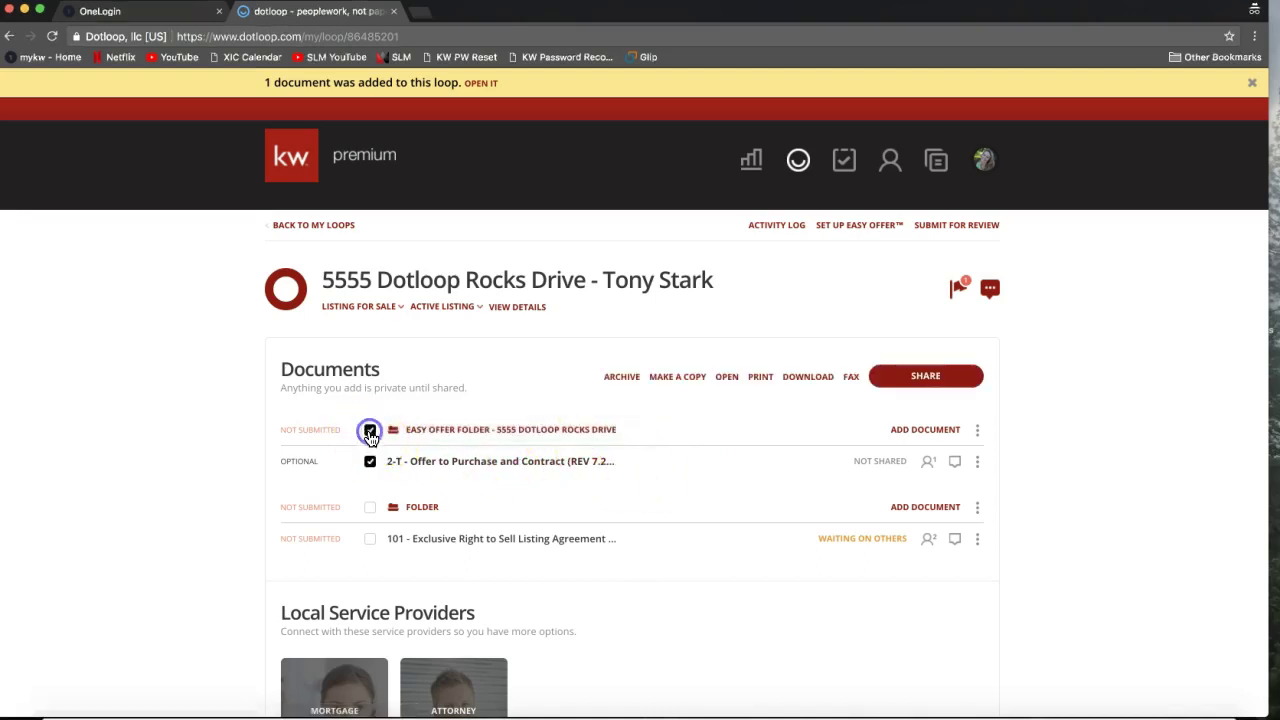
pyautogui.click(669, 461)
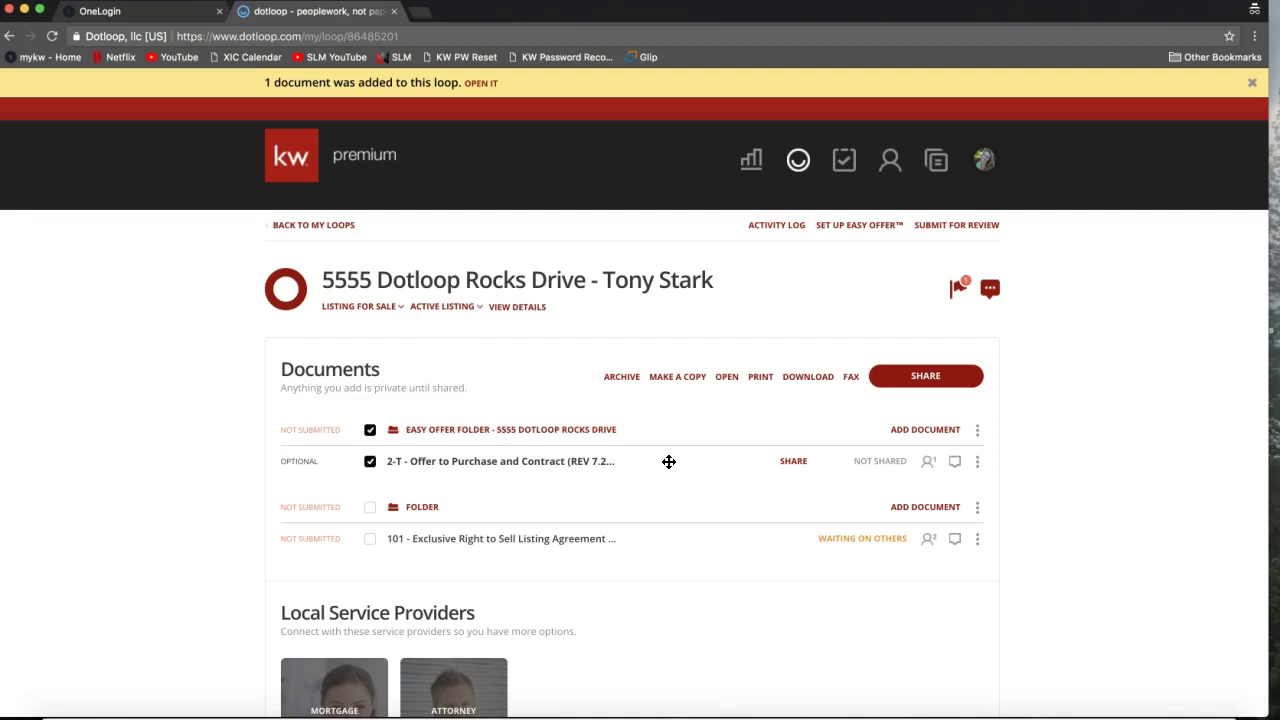
pyautogui.moveTo(514, 452); pyautogui.dragTo(452, 407)
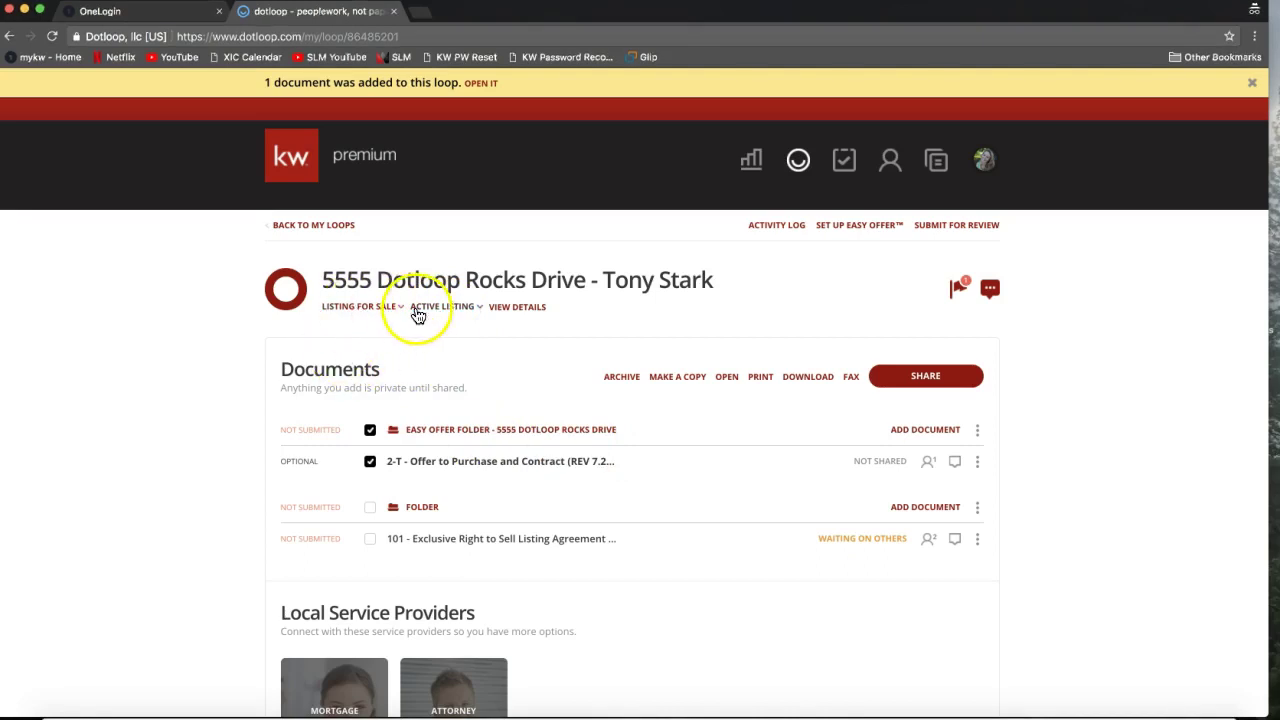
# - Keep the loop type as Listing for Sale and change its status to Active Listing
pyautogui.click(340, 312)
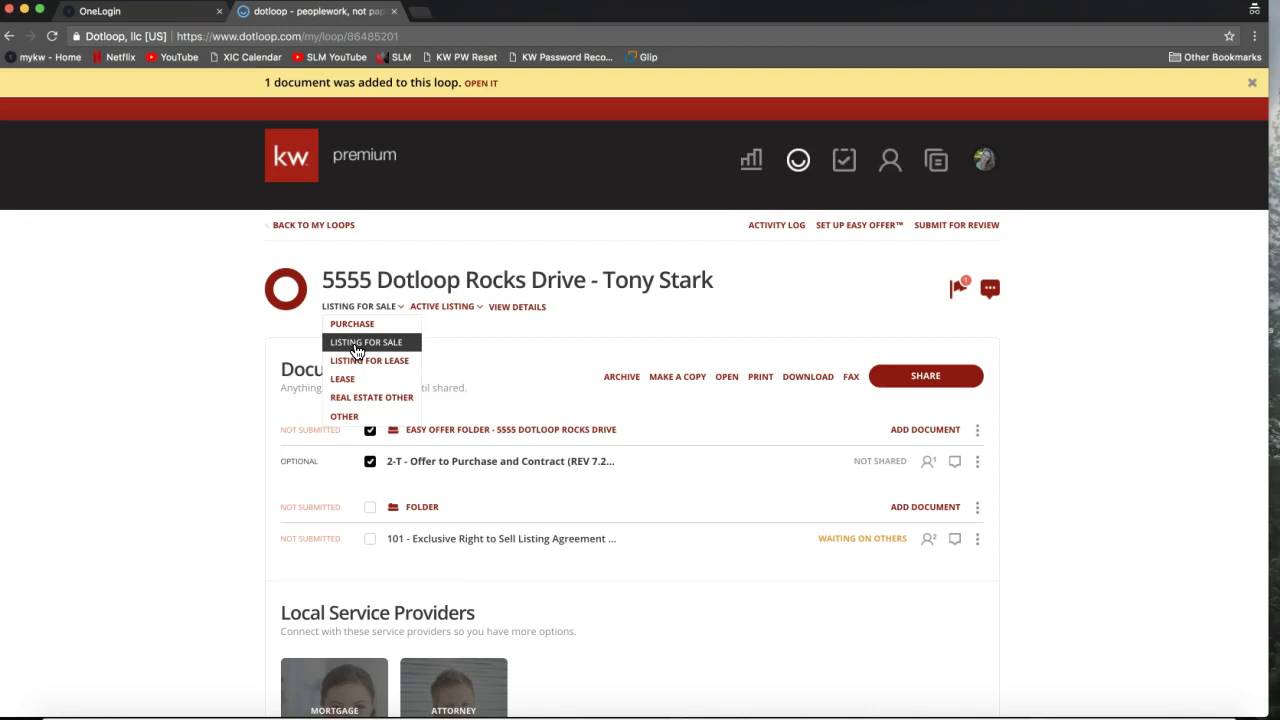
pyautogui.click(356, 348)
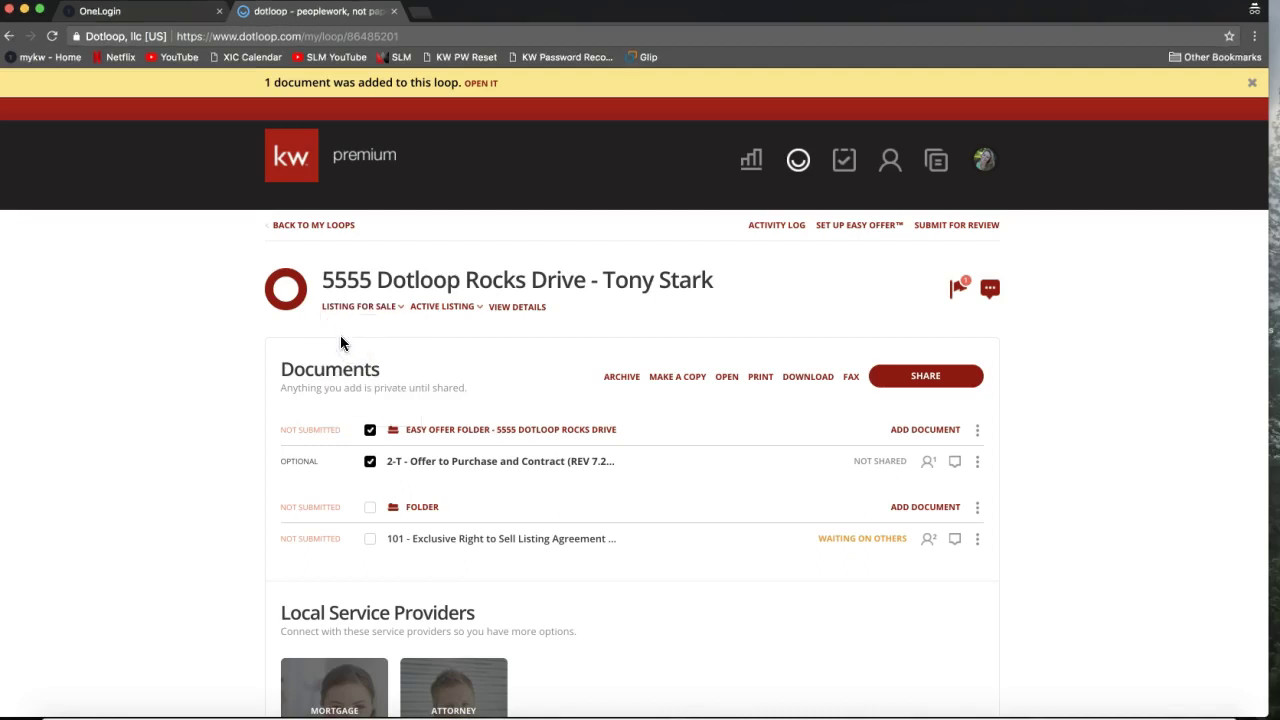
pyautogui.click(362, 316)
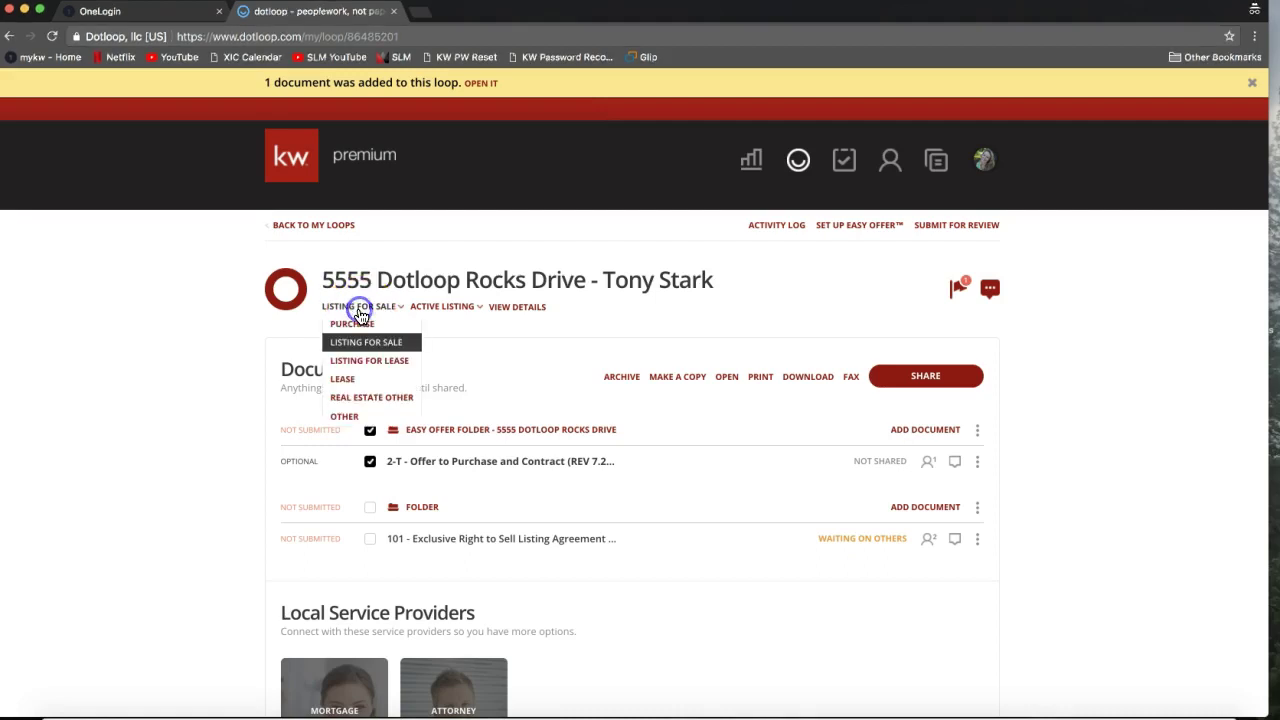
pyautogui.click(365, 347)
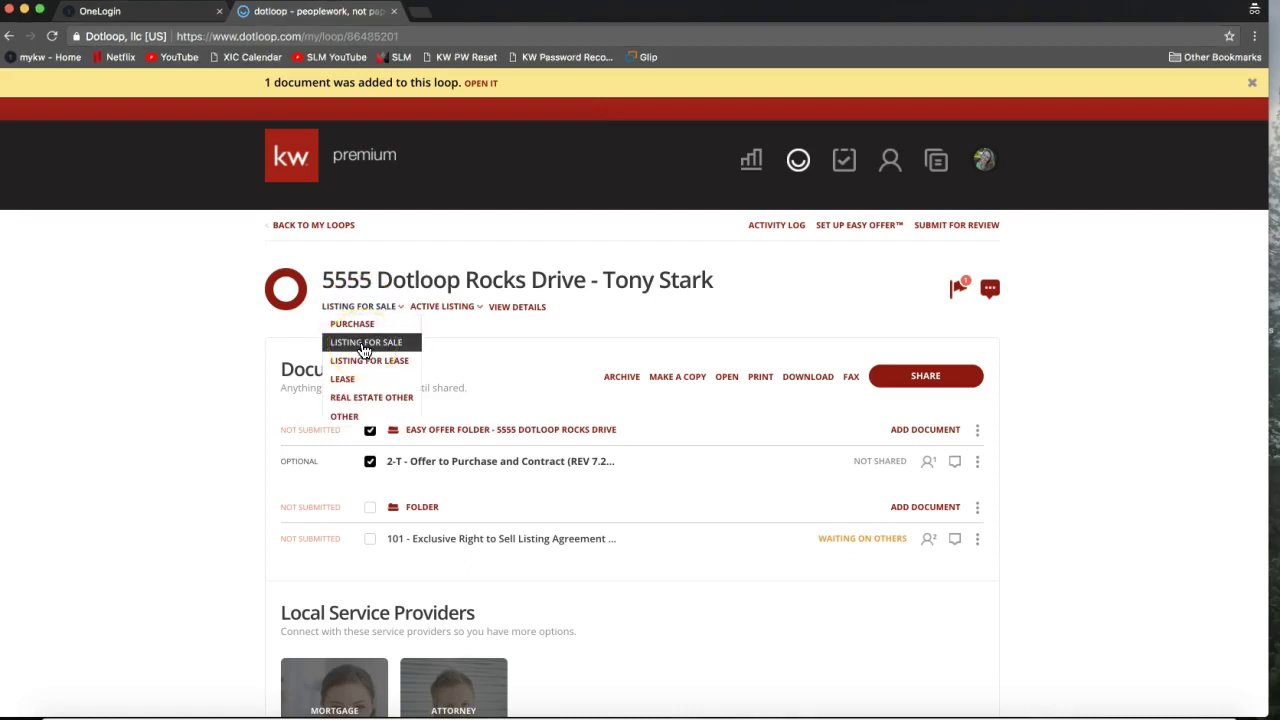
pyautogui.click(440, 312)
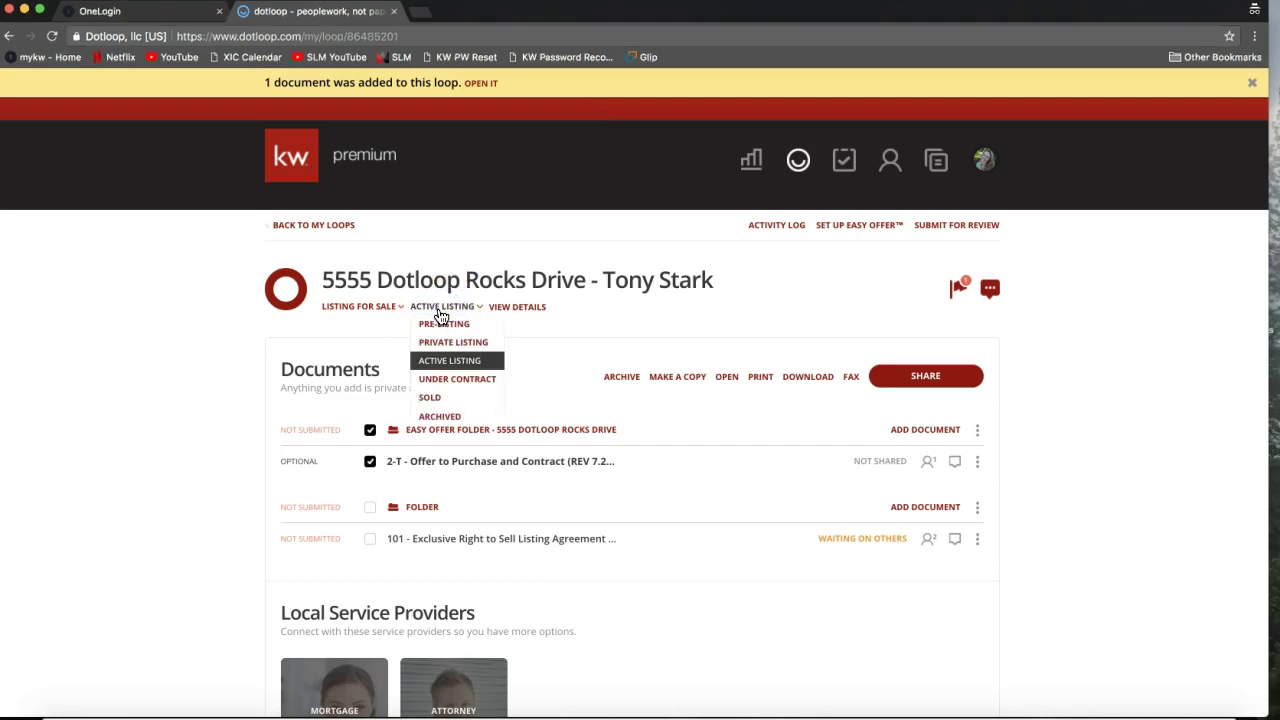
pyautogui.click(350, 314)
pyautogui.click(340, 314)
pyautogui.click(358, 314)
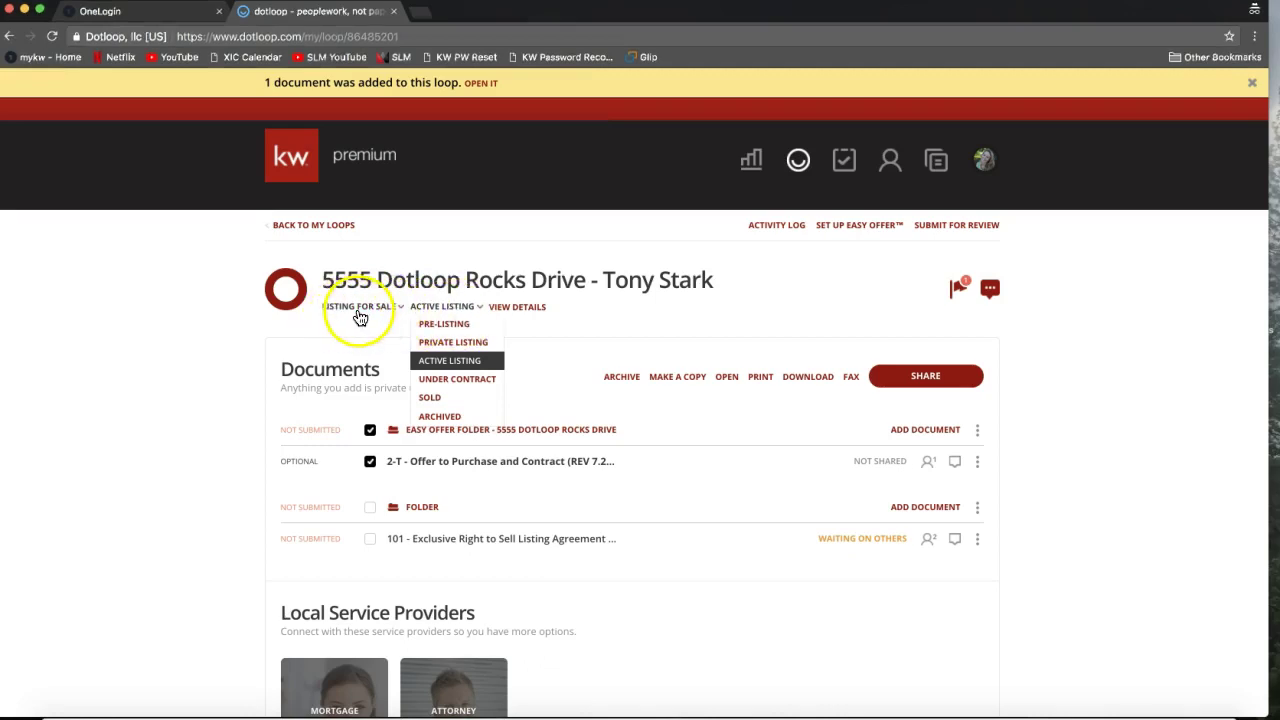
pyautogui.click(461, 314)
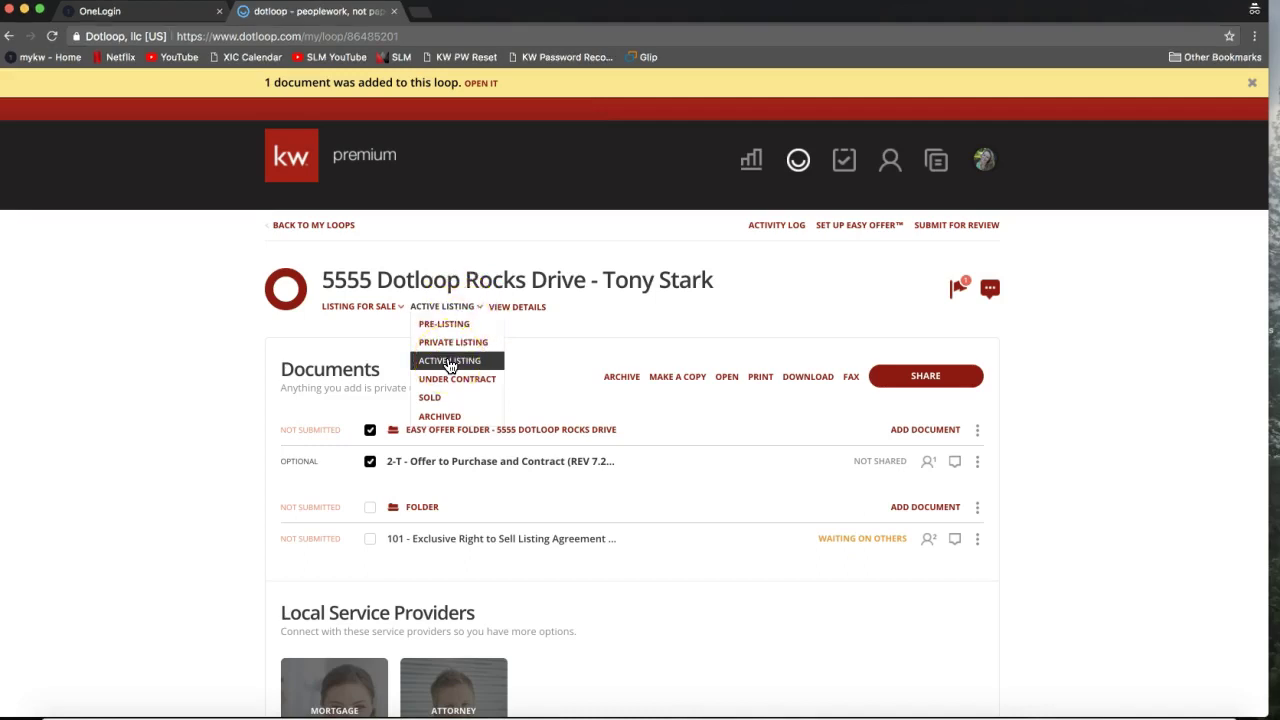
pyautogui.click(449, 362)
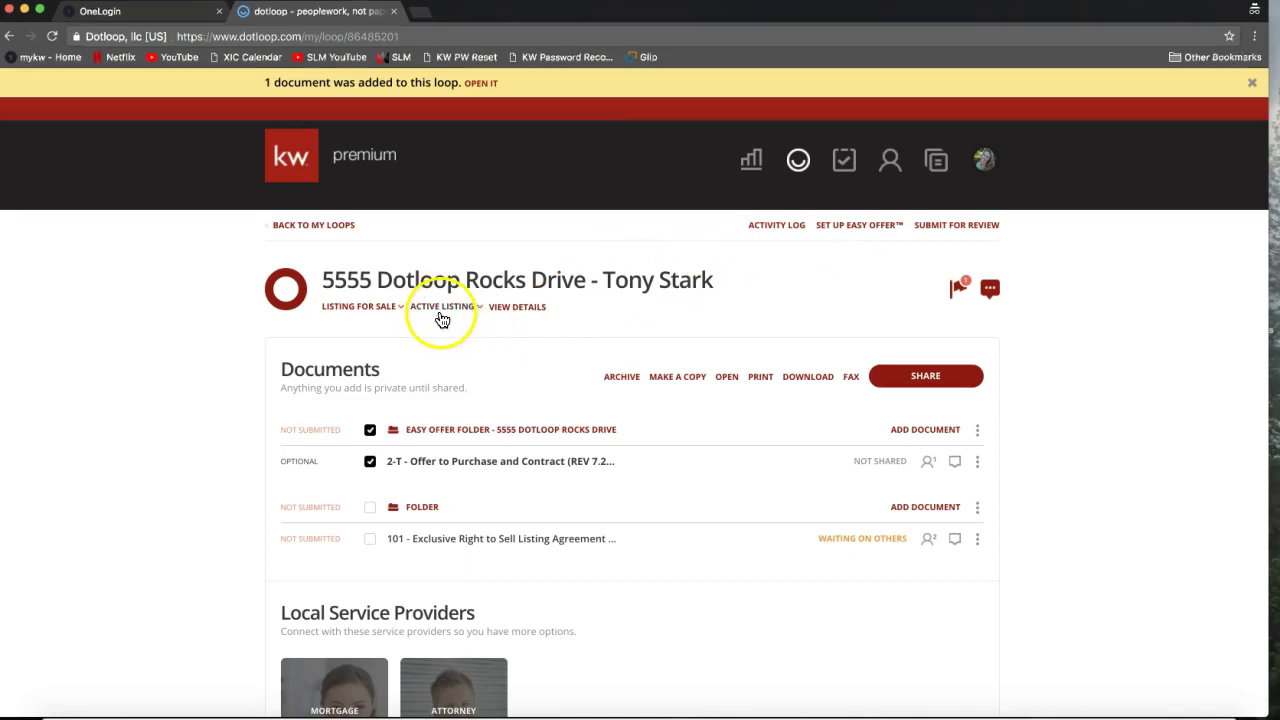
# - In Set up Easy Offer, designate the Easy Offer folder and copy its share link
pyautogui.click(858, 230)
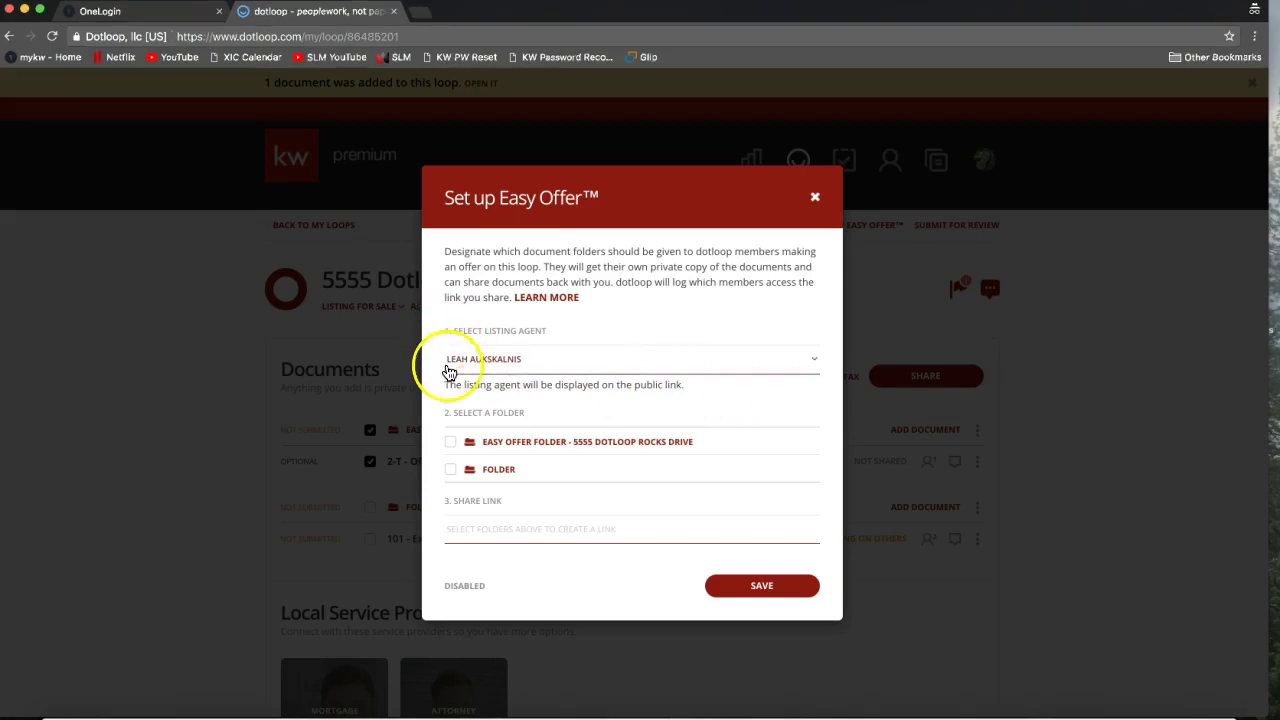
pyautogui.click(451, 443)
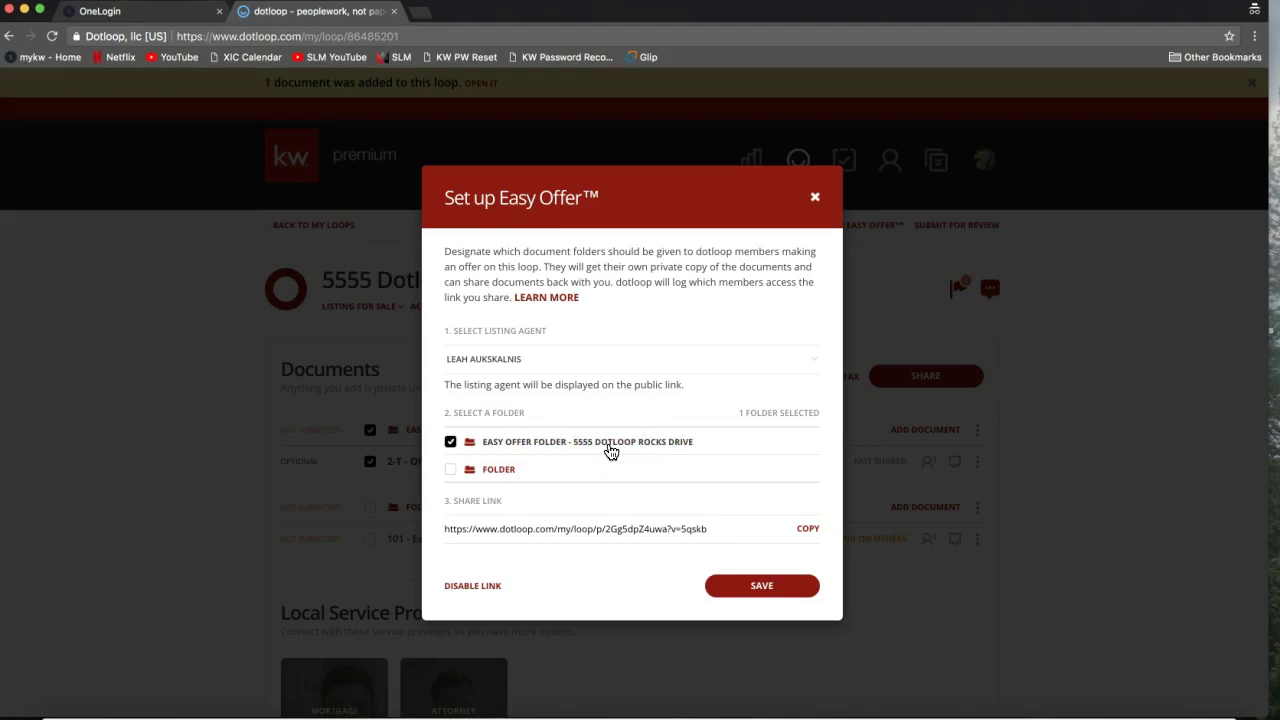
pyautogui.click(574, 527)
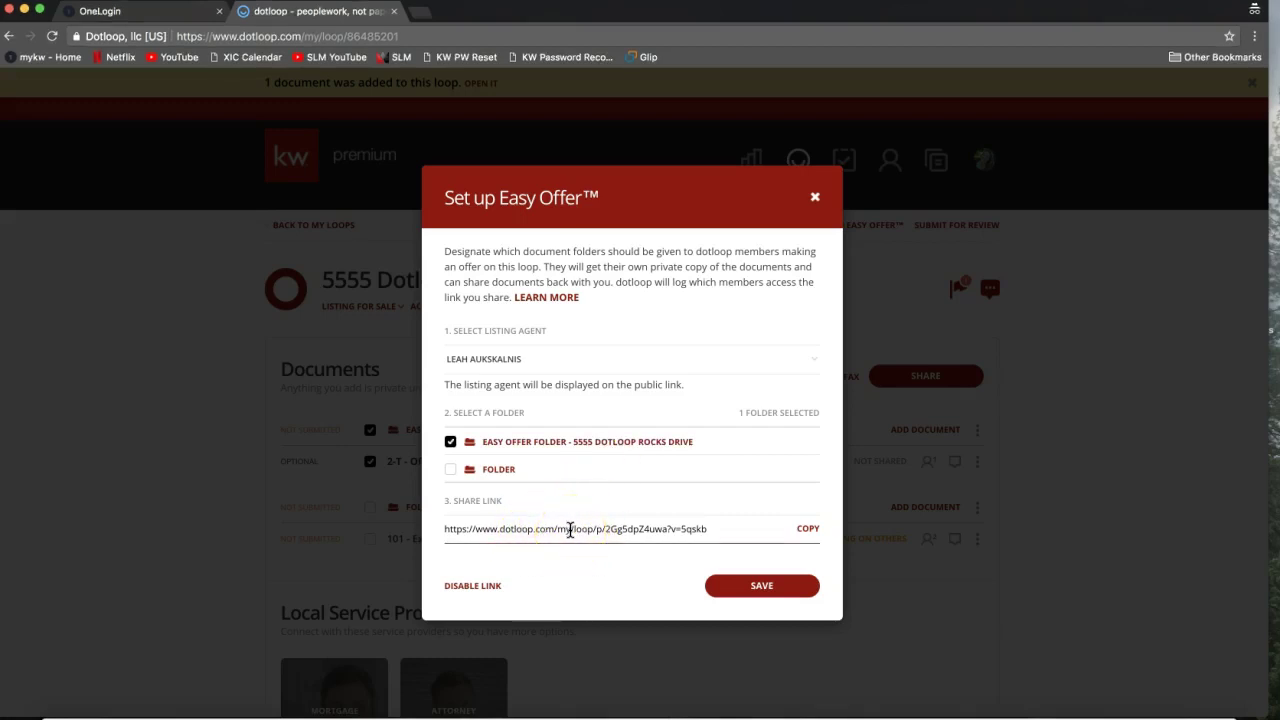
pyautogui.click(482, 459)
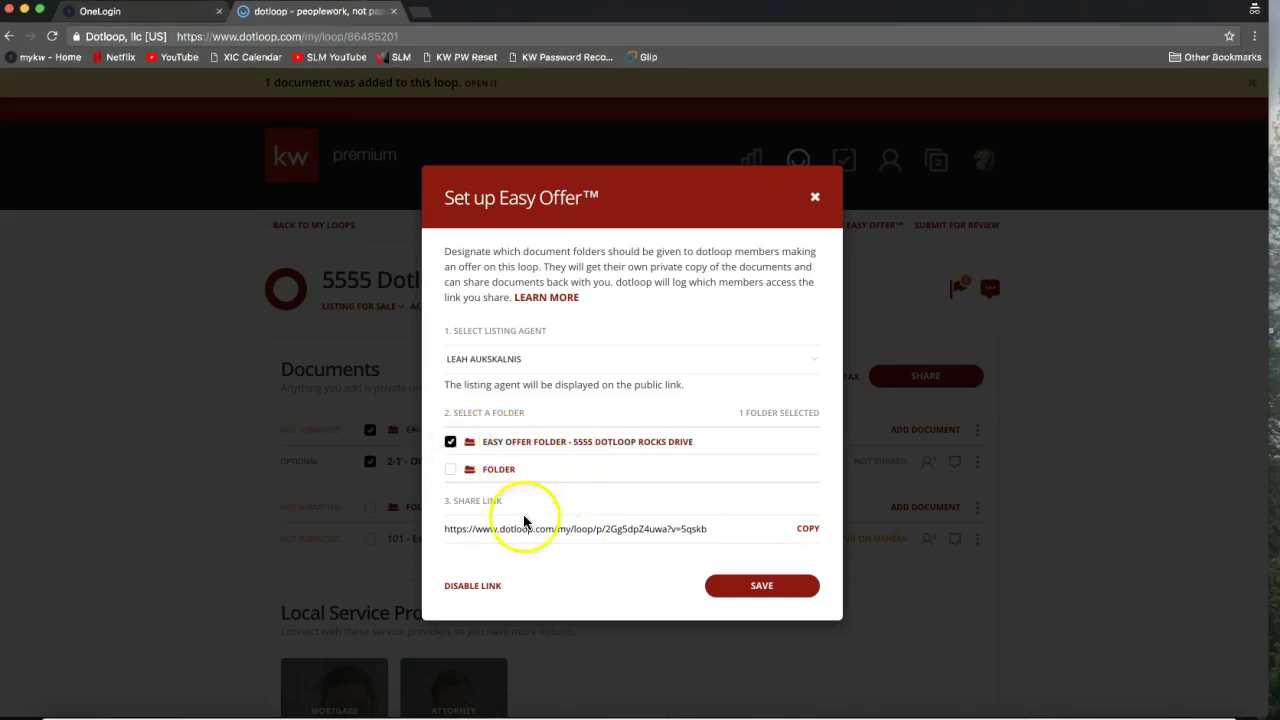
pyautogui.click(560, 528)
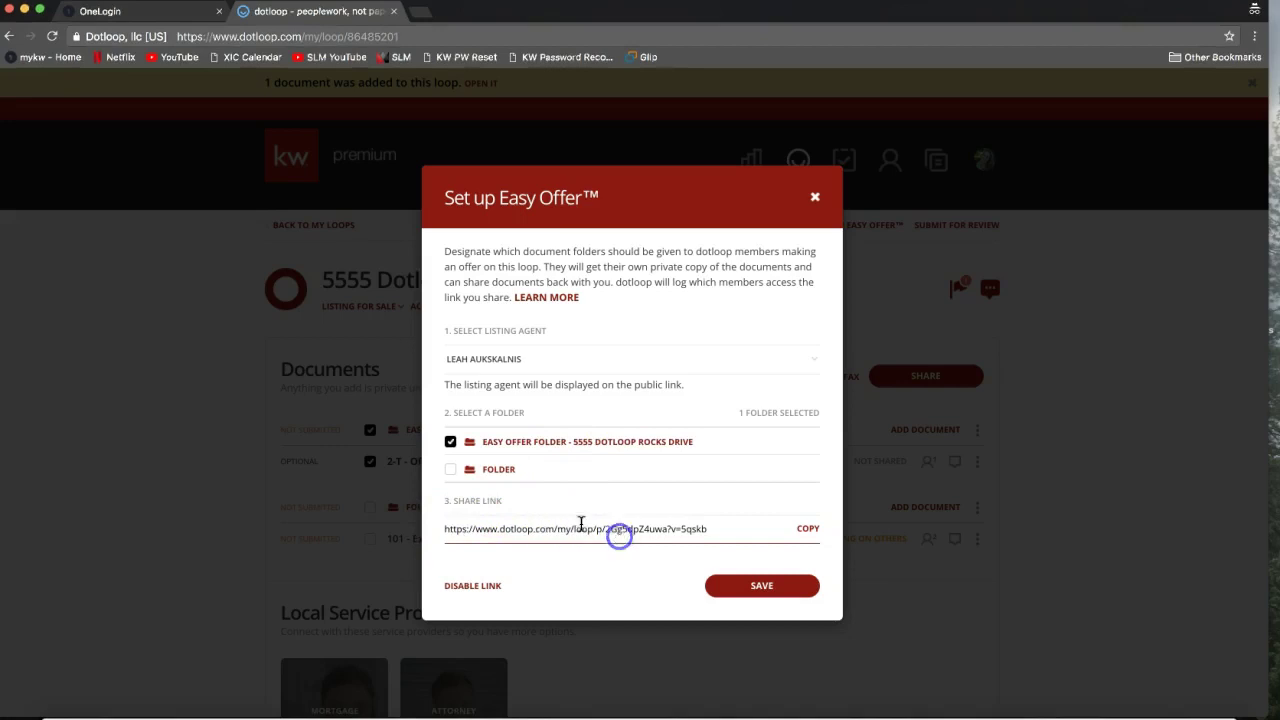
pyautogui.click(468, 516)
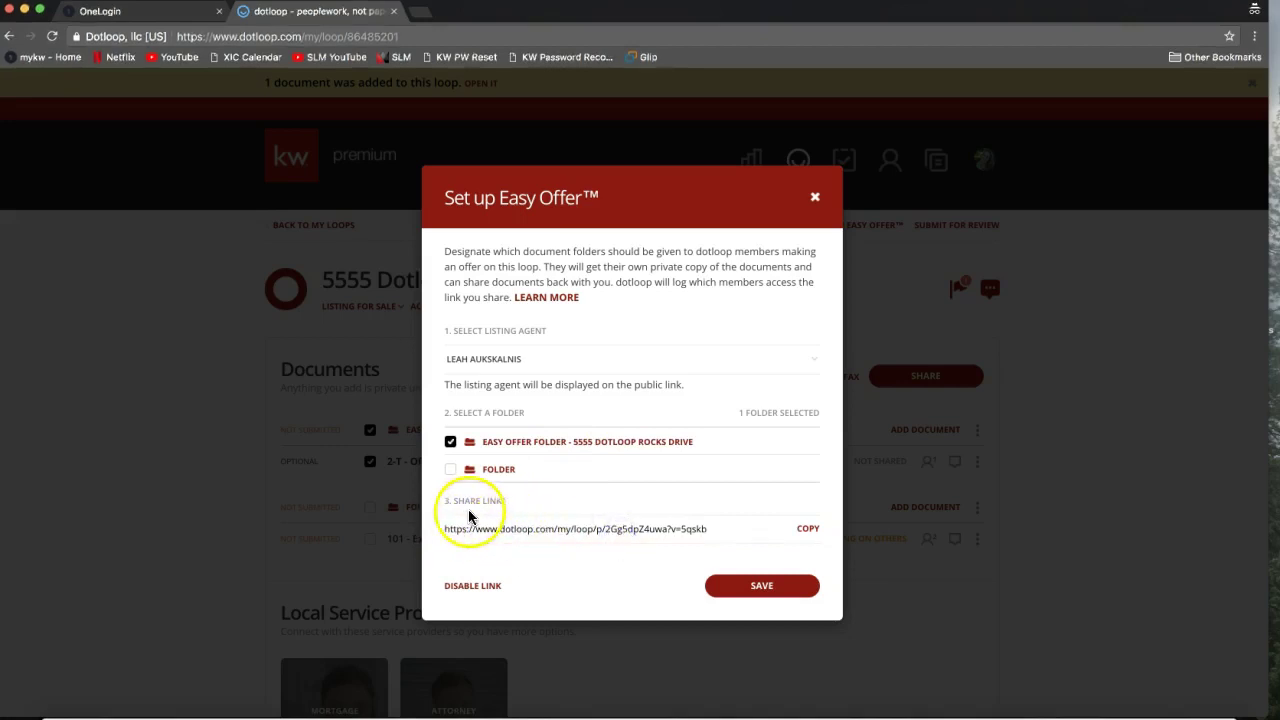
pyautogui.click(806, 528)
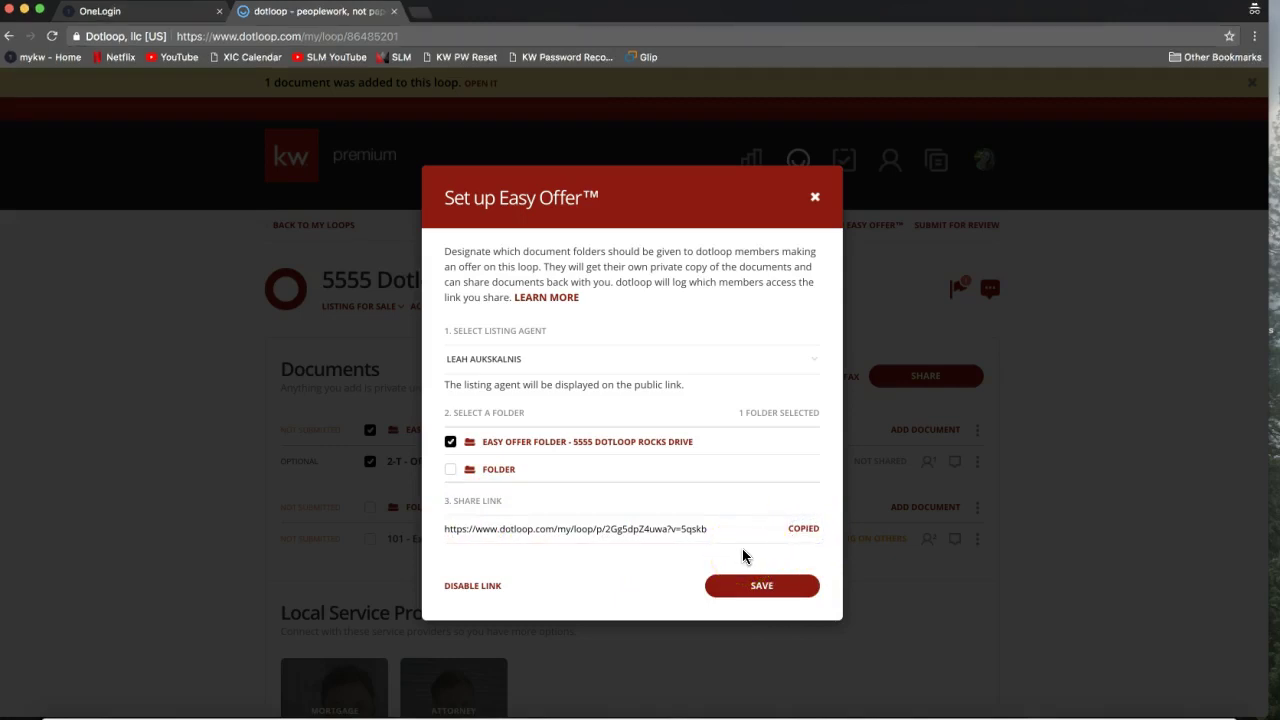
pyautogui.click(755, 590)
pyautogui.moveTo(488, 531); pyautogui.dragTo(583, 537)
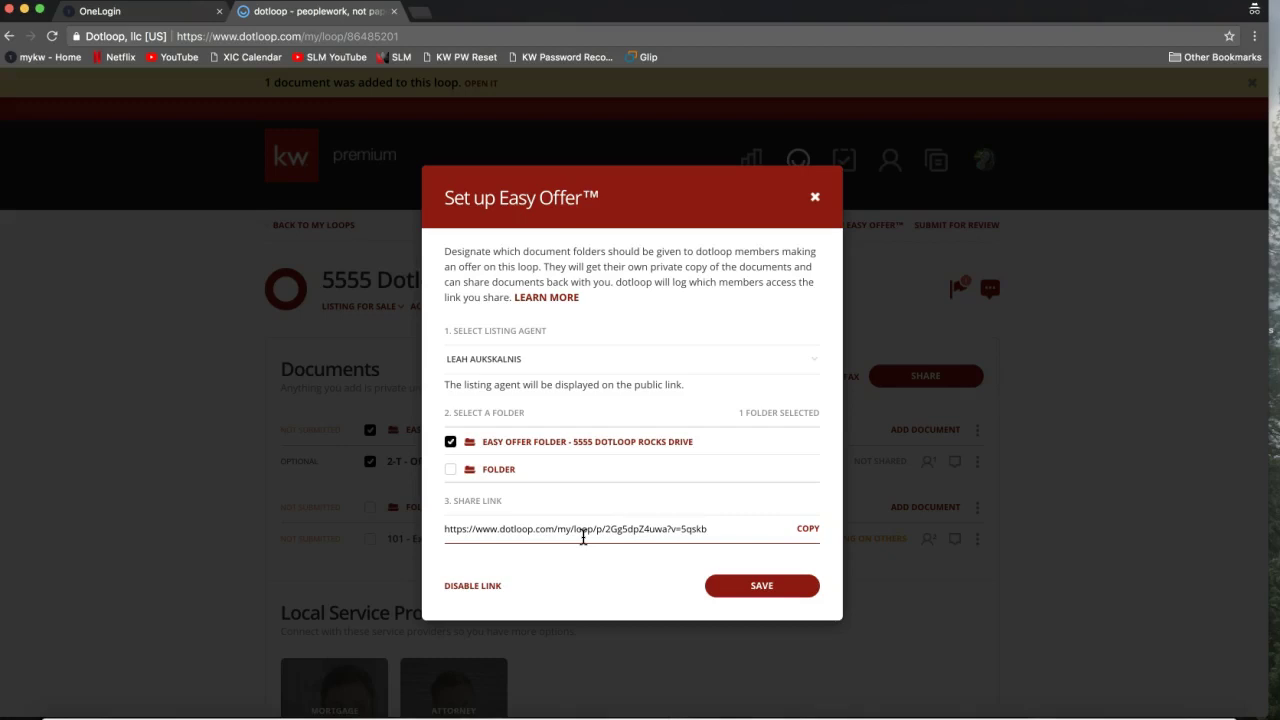
pyautogui.moveTo(590, 536); pyautogui.dragTo(620, 537)
pyautogui.moveTo(465, 530); pyautogui.dragTo(754, 534)
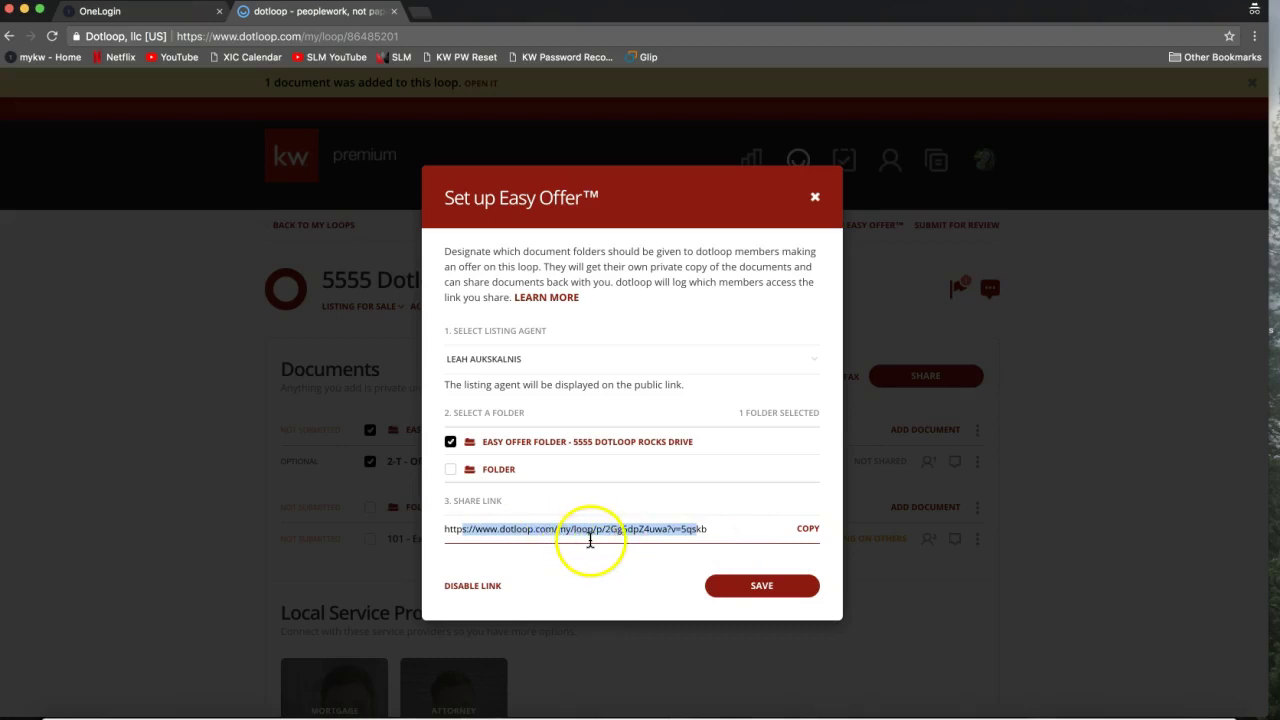
# - Save the Easy Offer setup so the folder row shows Accessible via Easy Offer
pyautogui.click(748, 590)
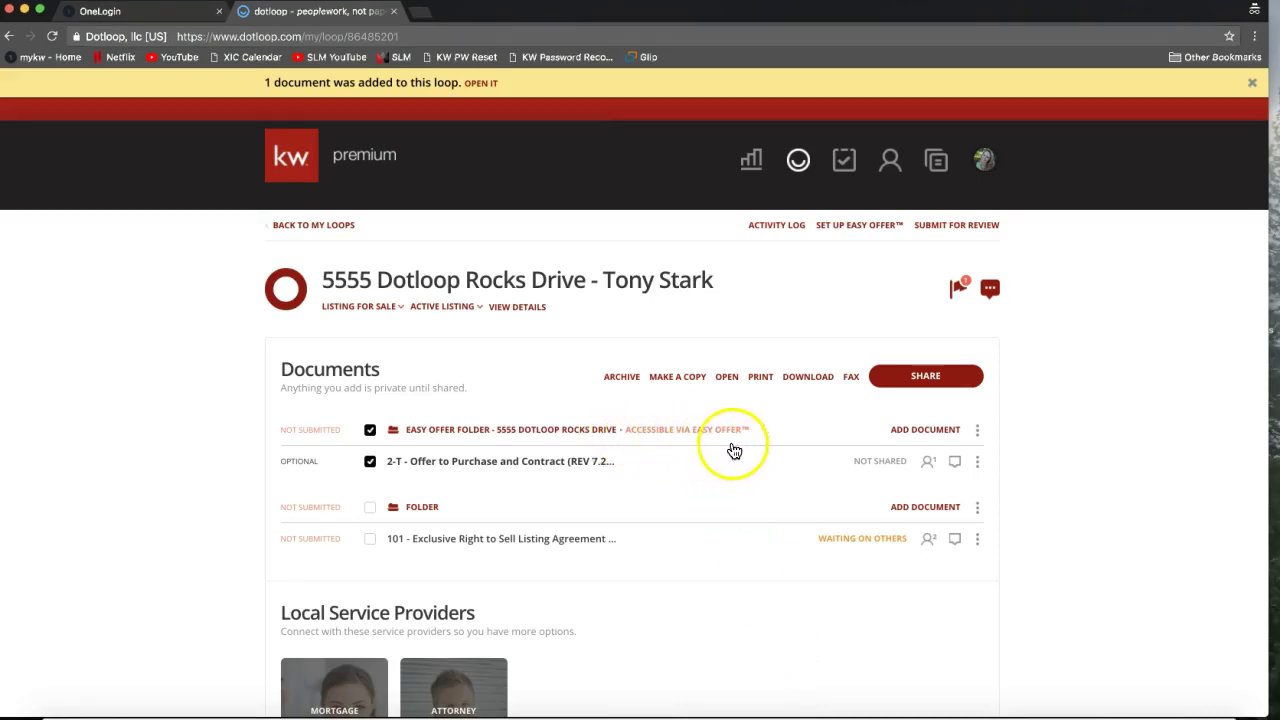
pyautogui.click(684, 446)
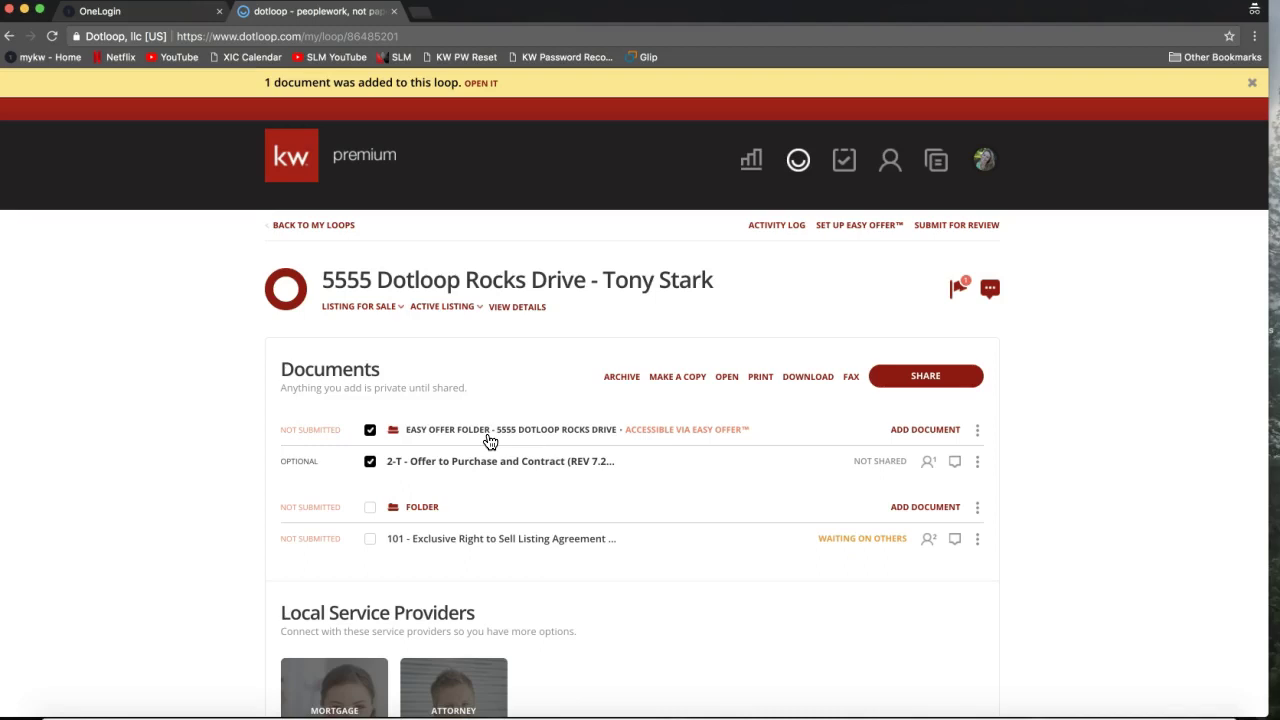
pyautogui.moveTo(490, 441)
pyautogui.mouseDown()
pyautogui.moveTo(449, 451)
pyautogui.moveTo(518, 438)
pyautogui.mouseUp()
pyautogui.moveTo(518, 438); pyautogui.dragTo(924, 436)
pyautogui.moveTo(924, 436); pyautogui.dragTo(696, 467)
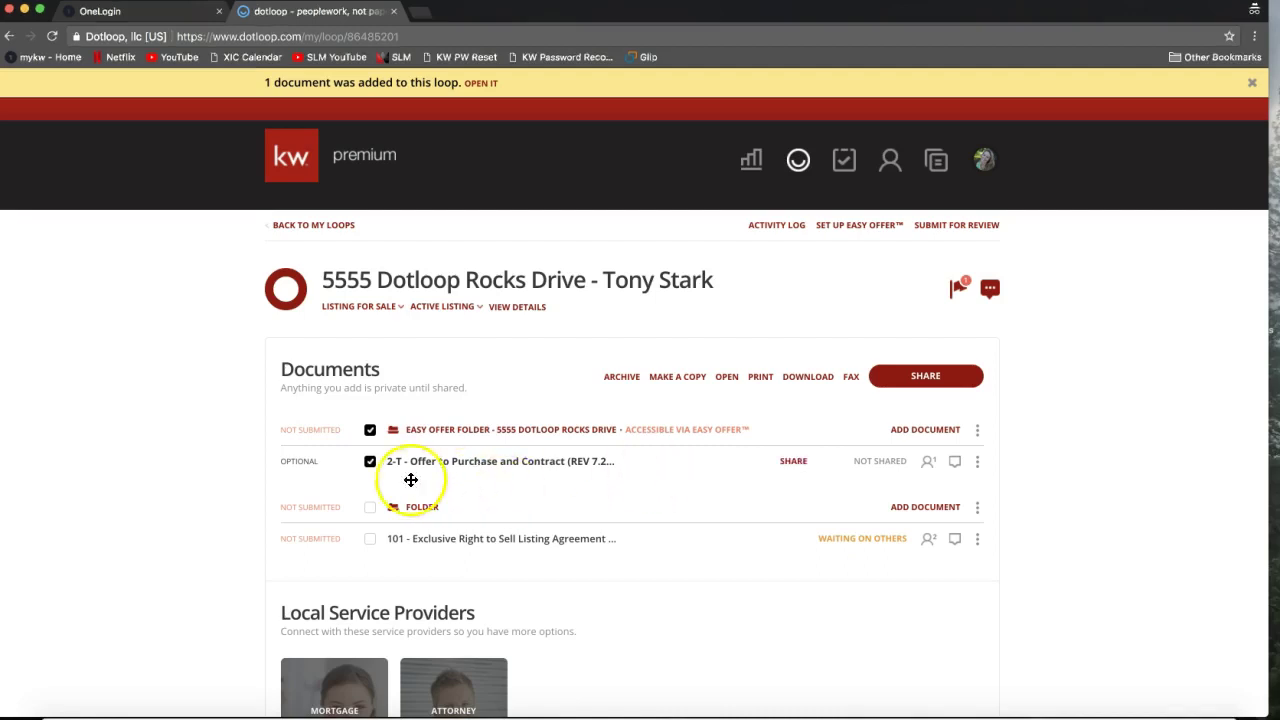
# - Deselect and re-select the Easy Offer folder, then reopen the Set up Easy Offer dialog
pyautogui.click(368, 463)
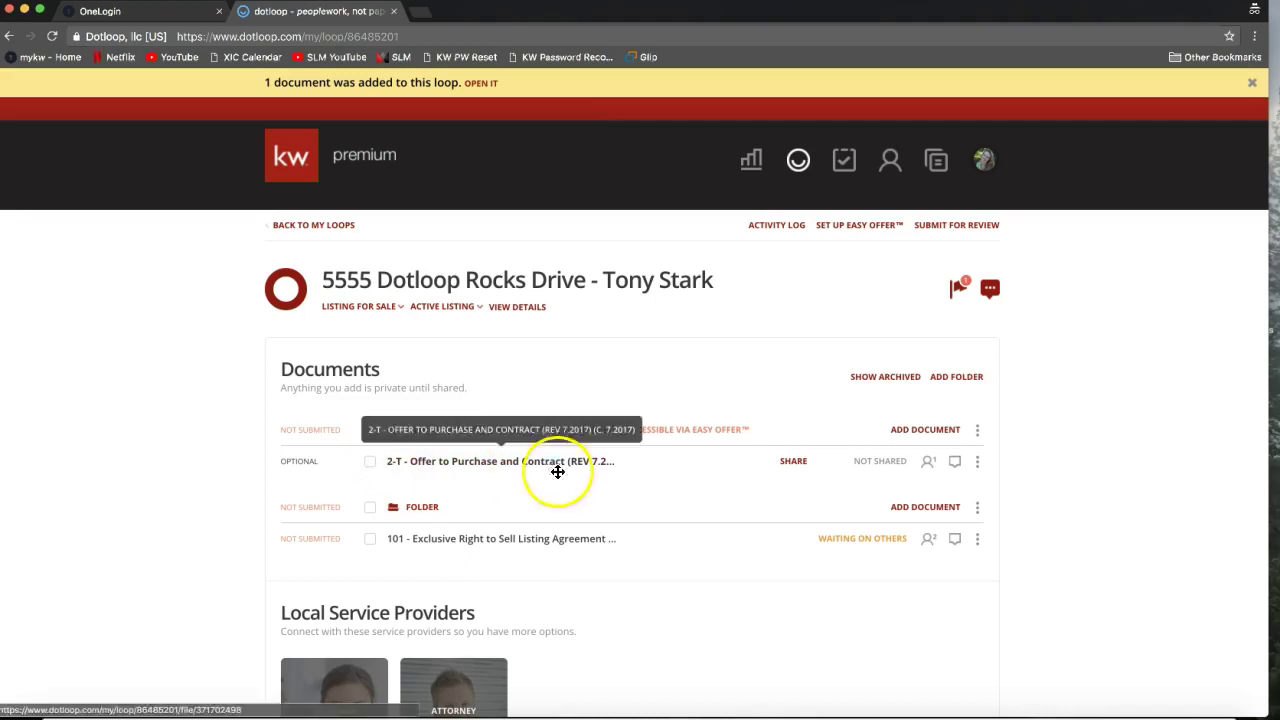
pyautogui.moveTo(791, 466)
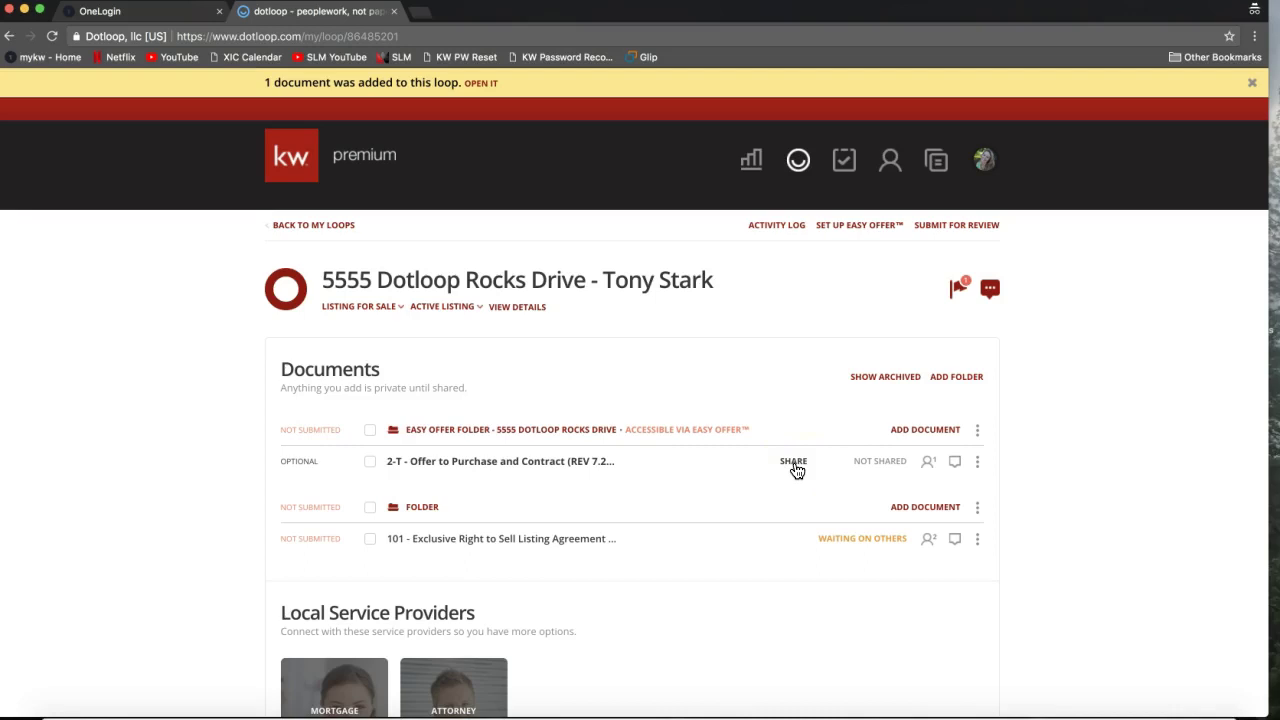
pyautogui.click(668, 436)
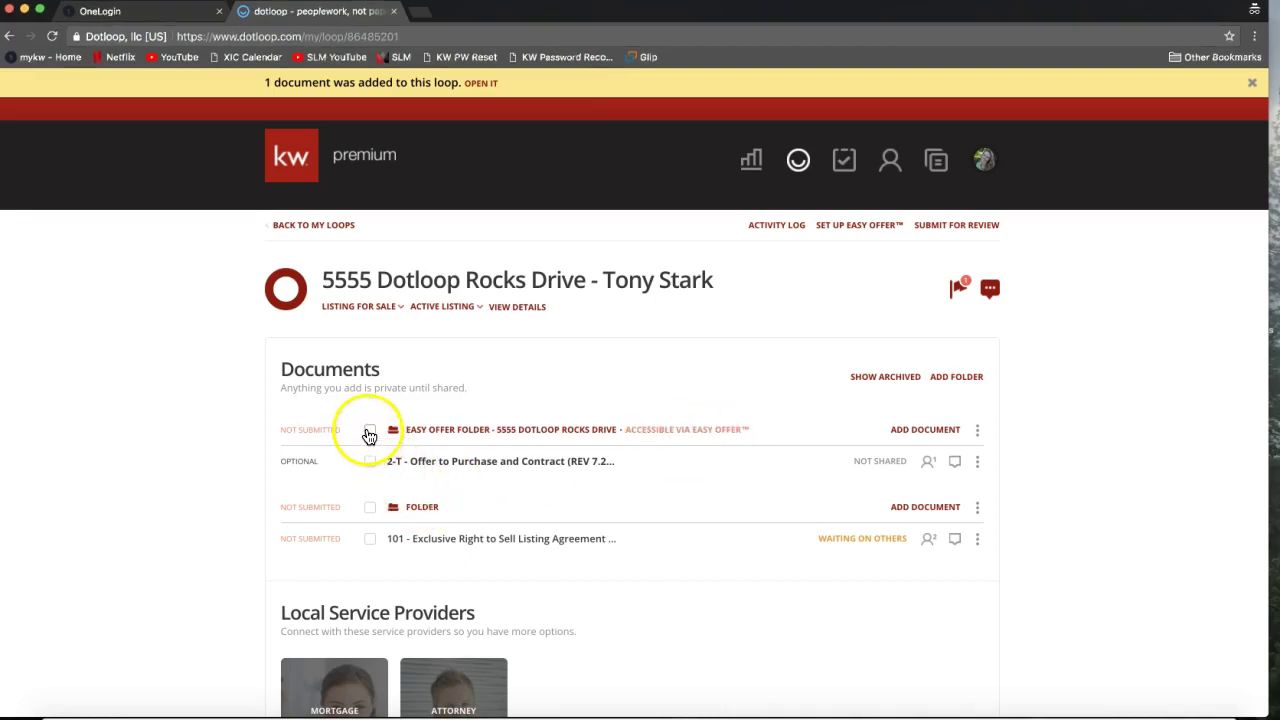
pyautogui.click(369, 431)
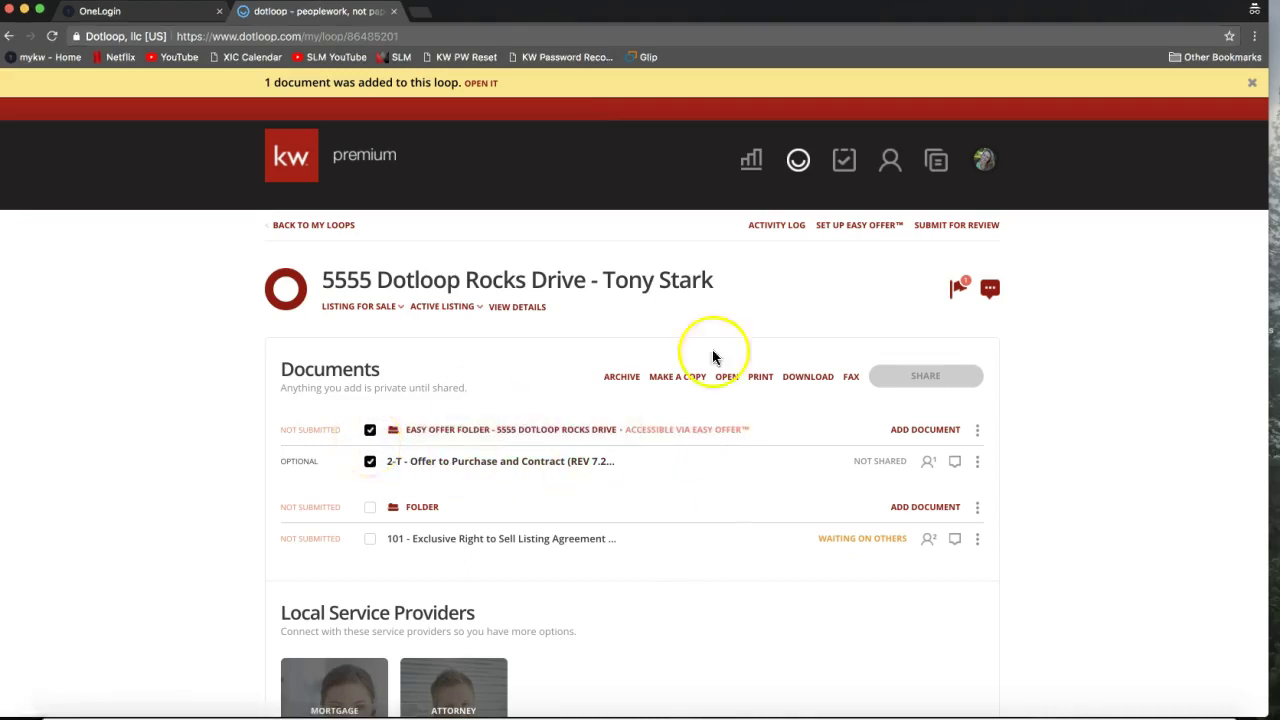
pyautogui.click(857, 228)
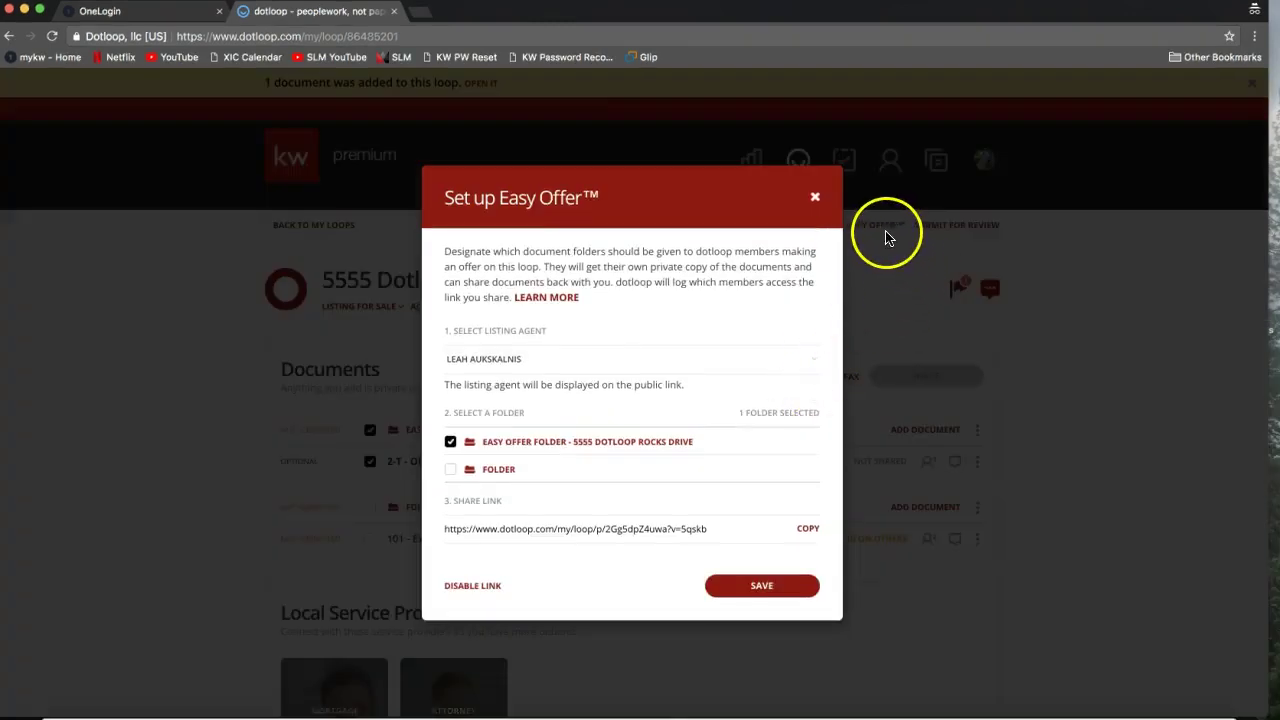
# - Disable the Easy Offer share link and save the setting
pyautogui.click(484, 590)
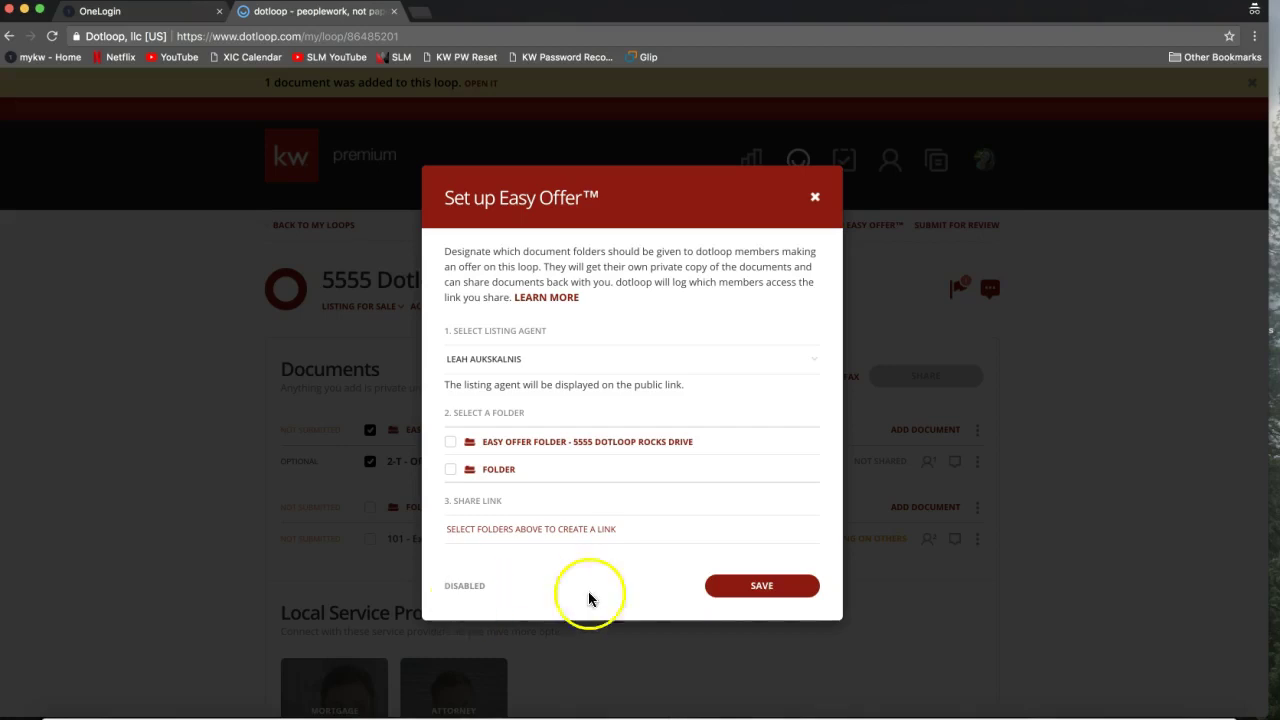
pyautogui.click(748, 596)
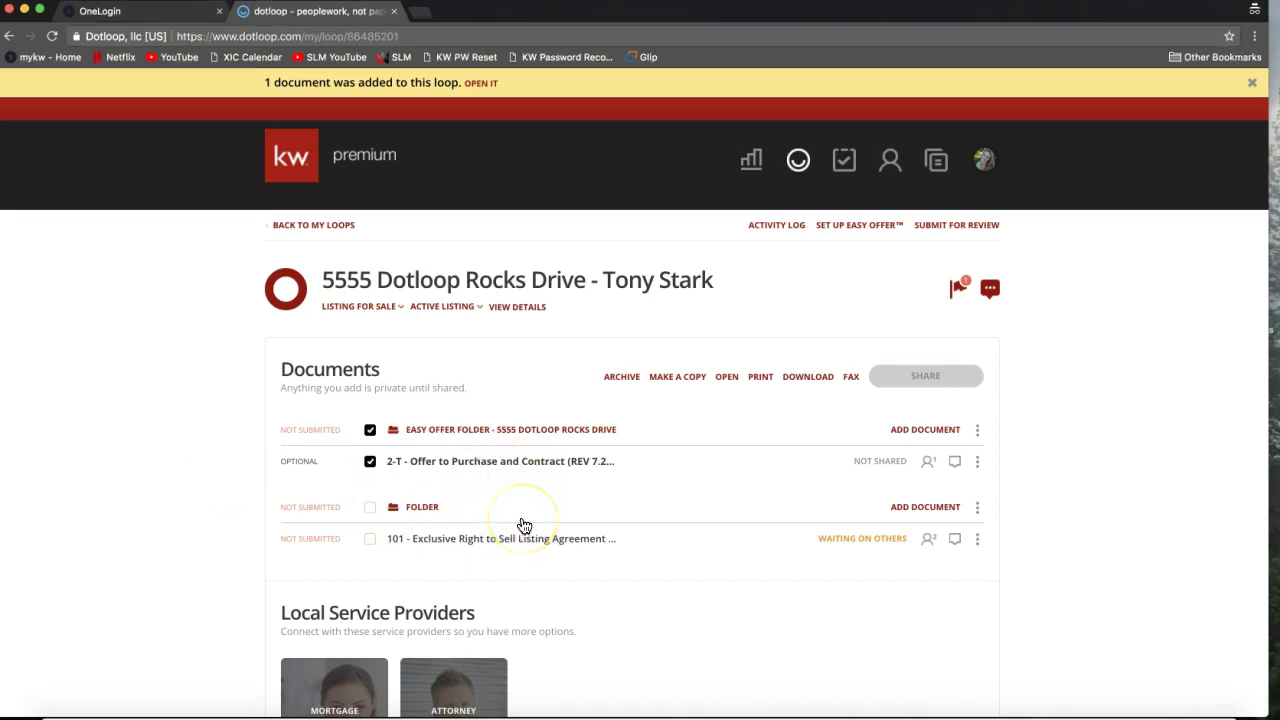
pyautogui.scroll(-1, 580, 584)
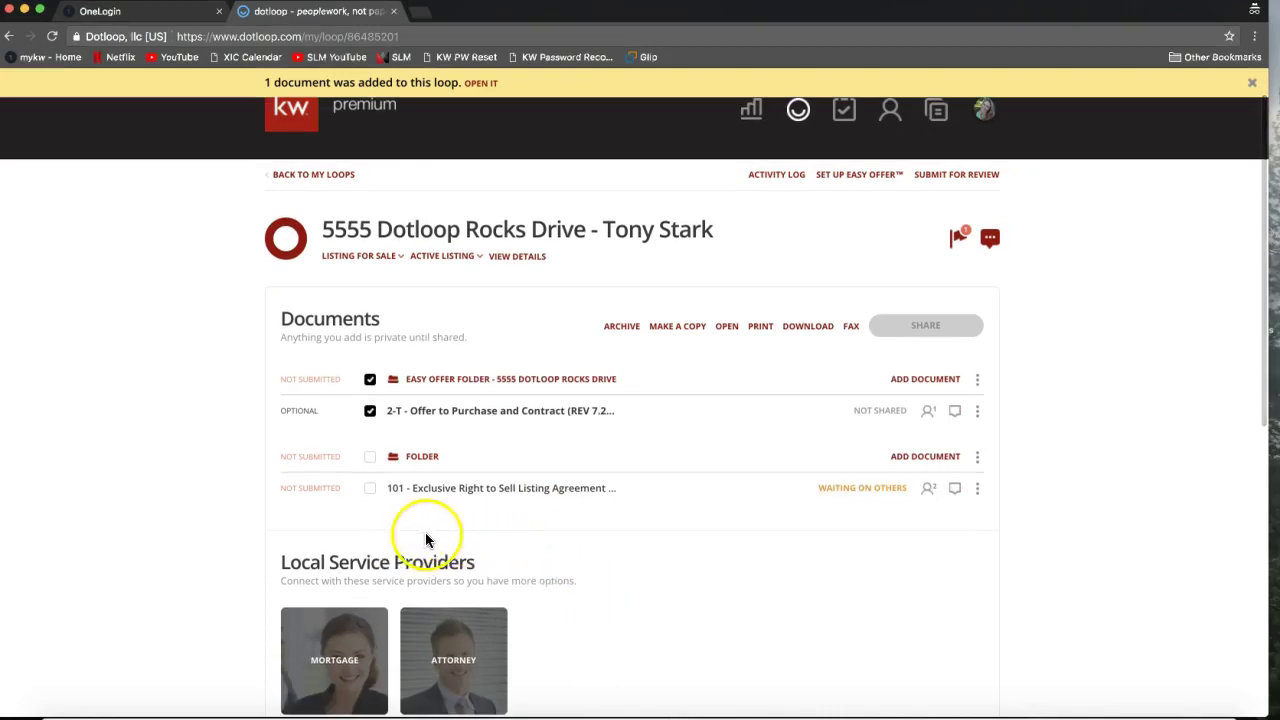